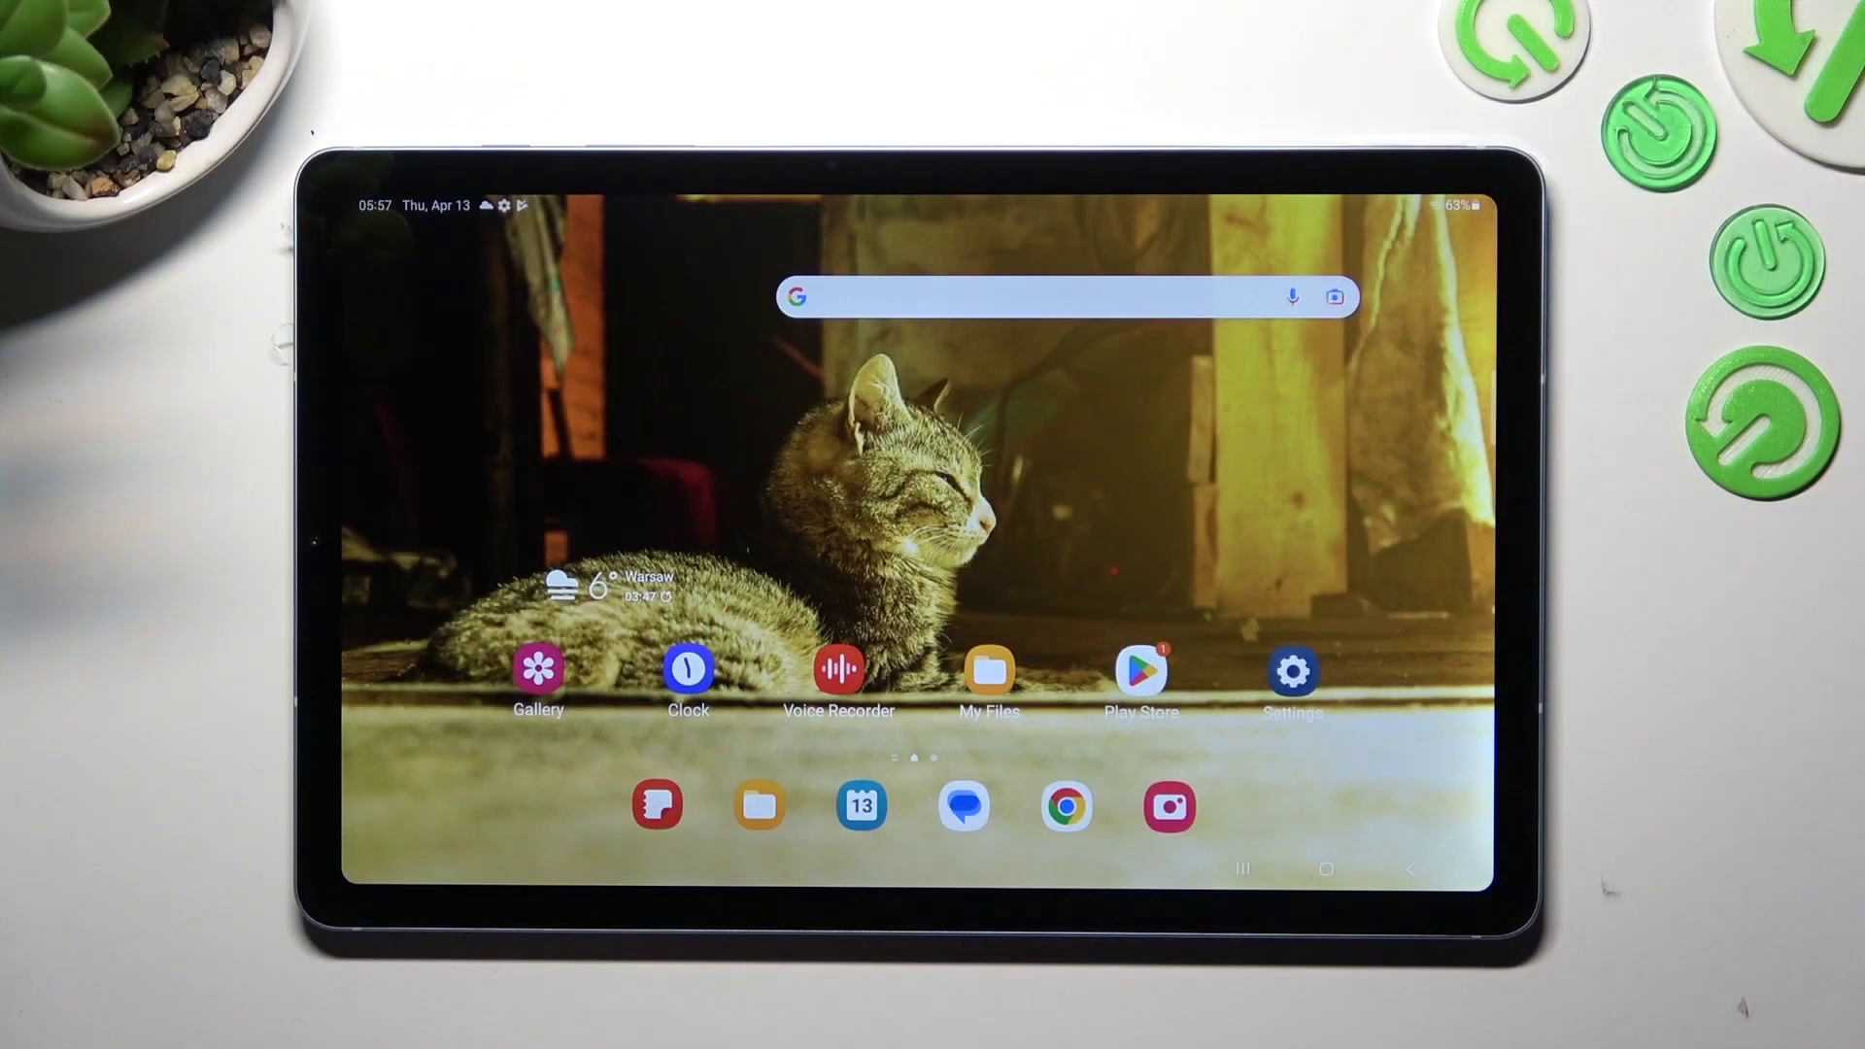
# Launch Settings and go to Display > Font size and style.
pyautogui.click(1290, 670)
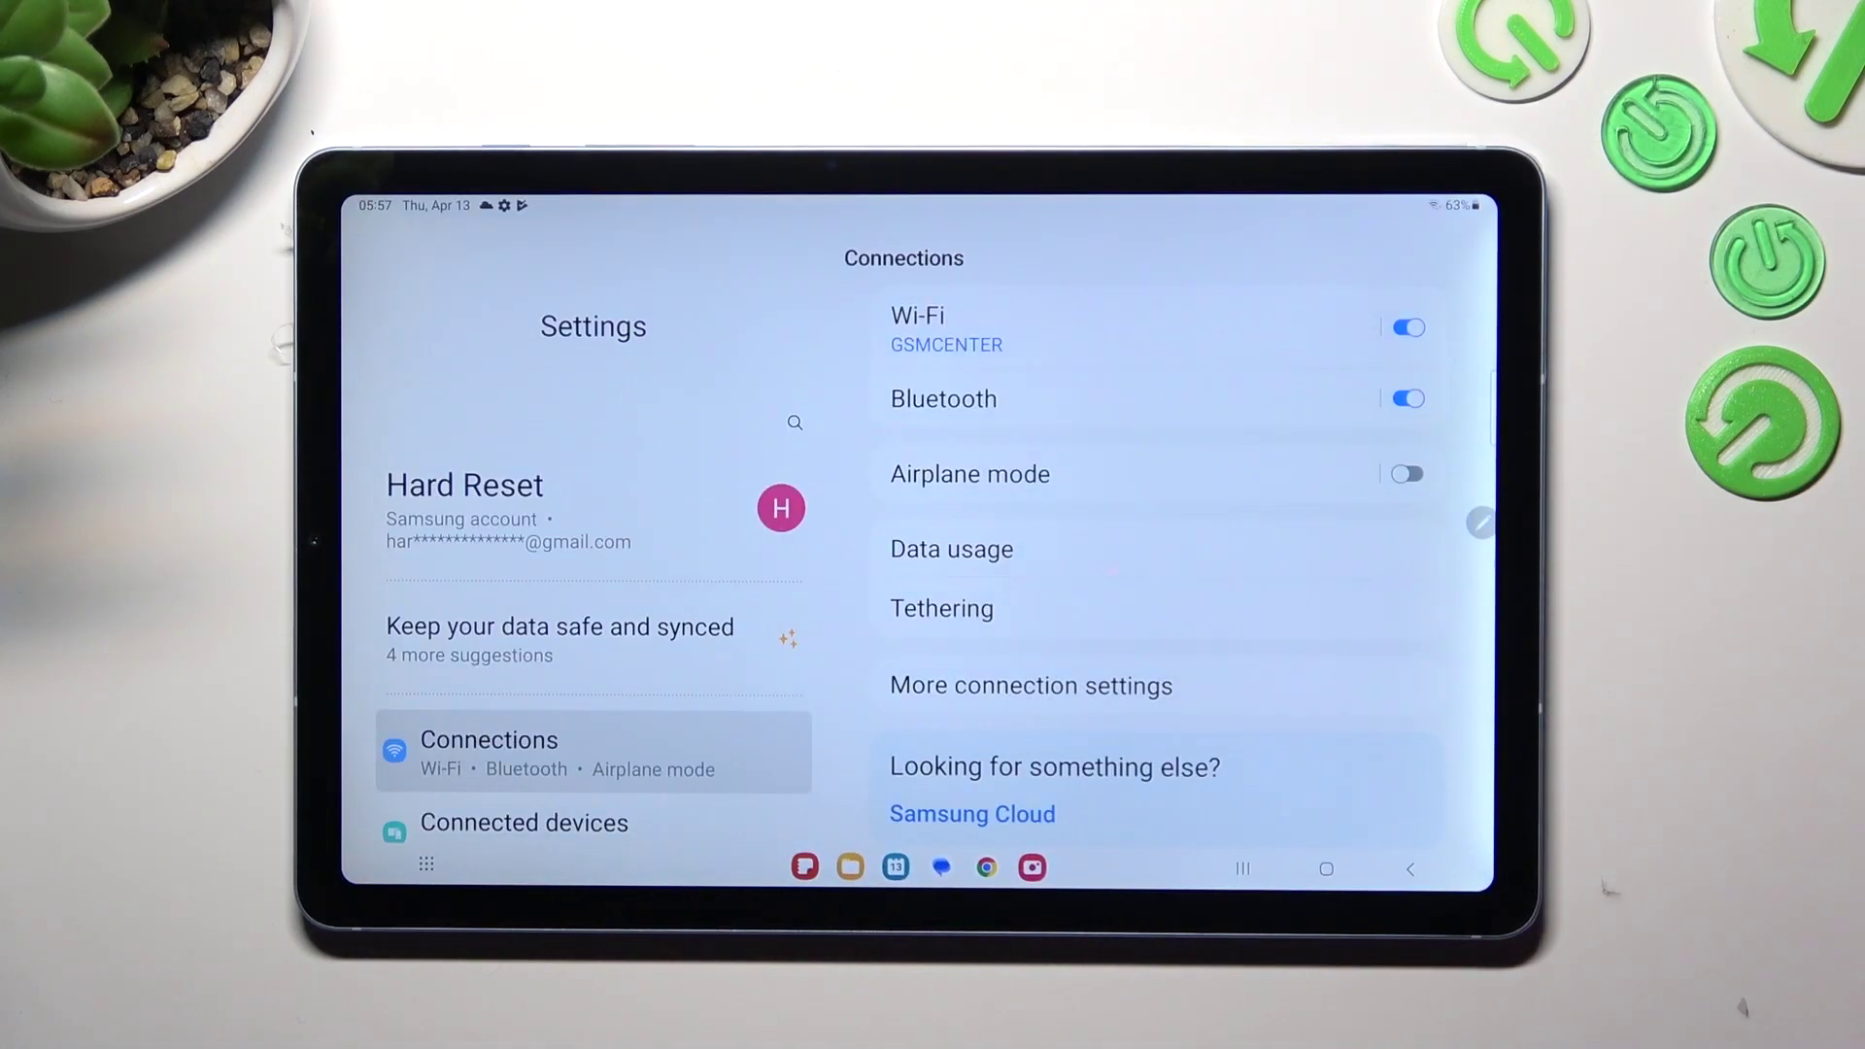
pyautogui.scroll(-3, 646, 771)
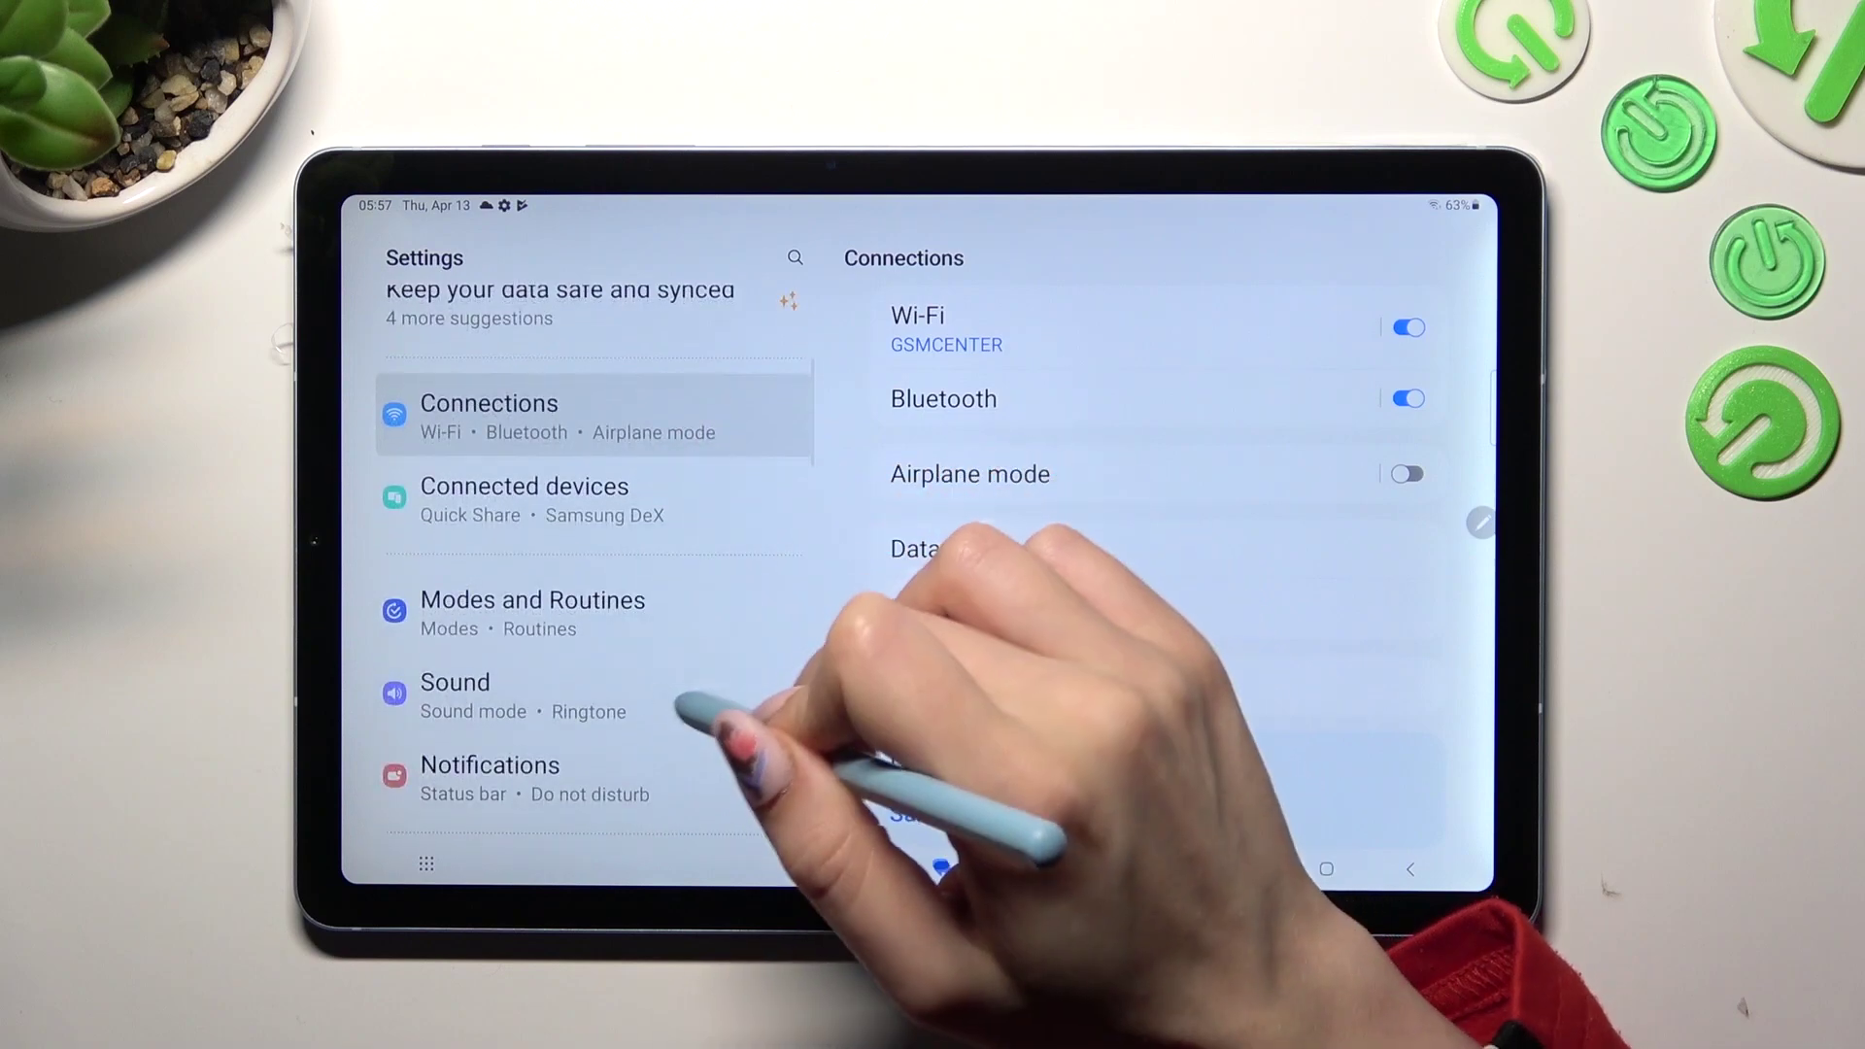
pyautogui.scroll(-2, 682, 710)
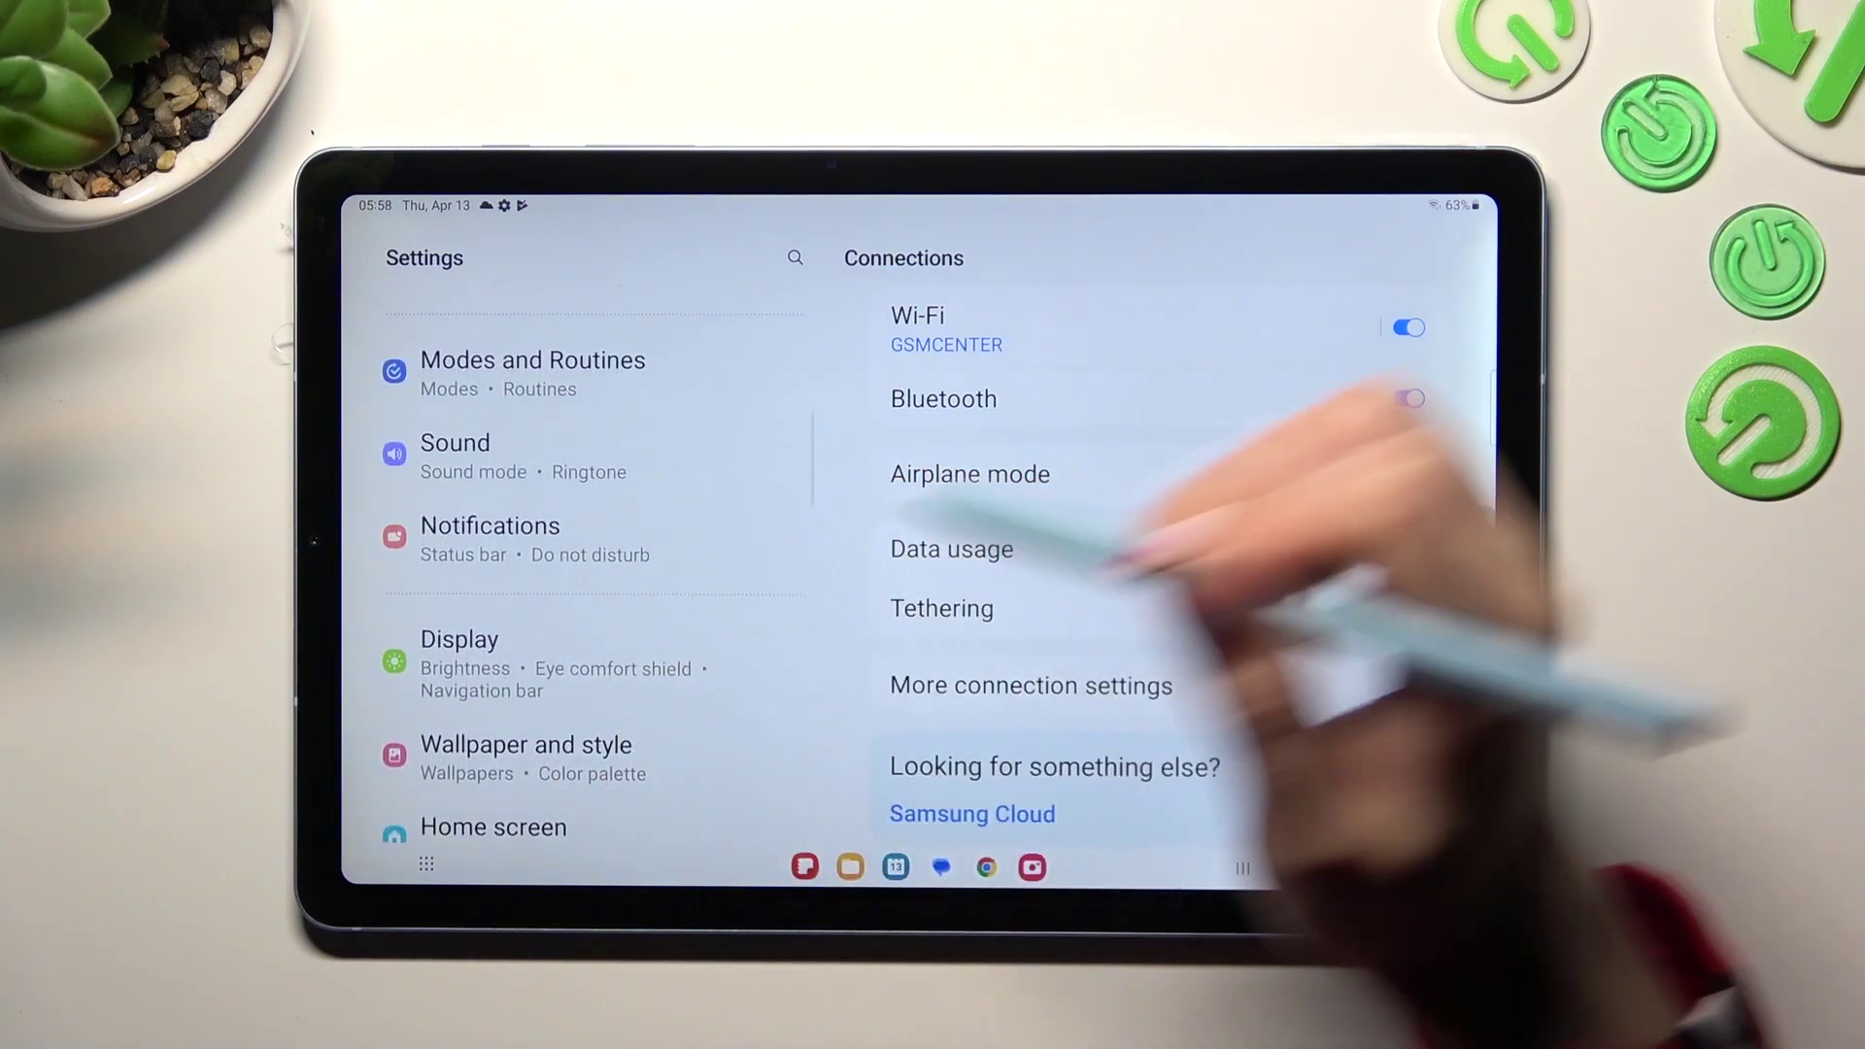
pyautogui.click(583, 663)
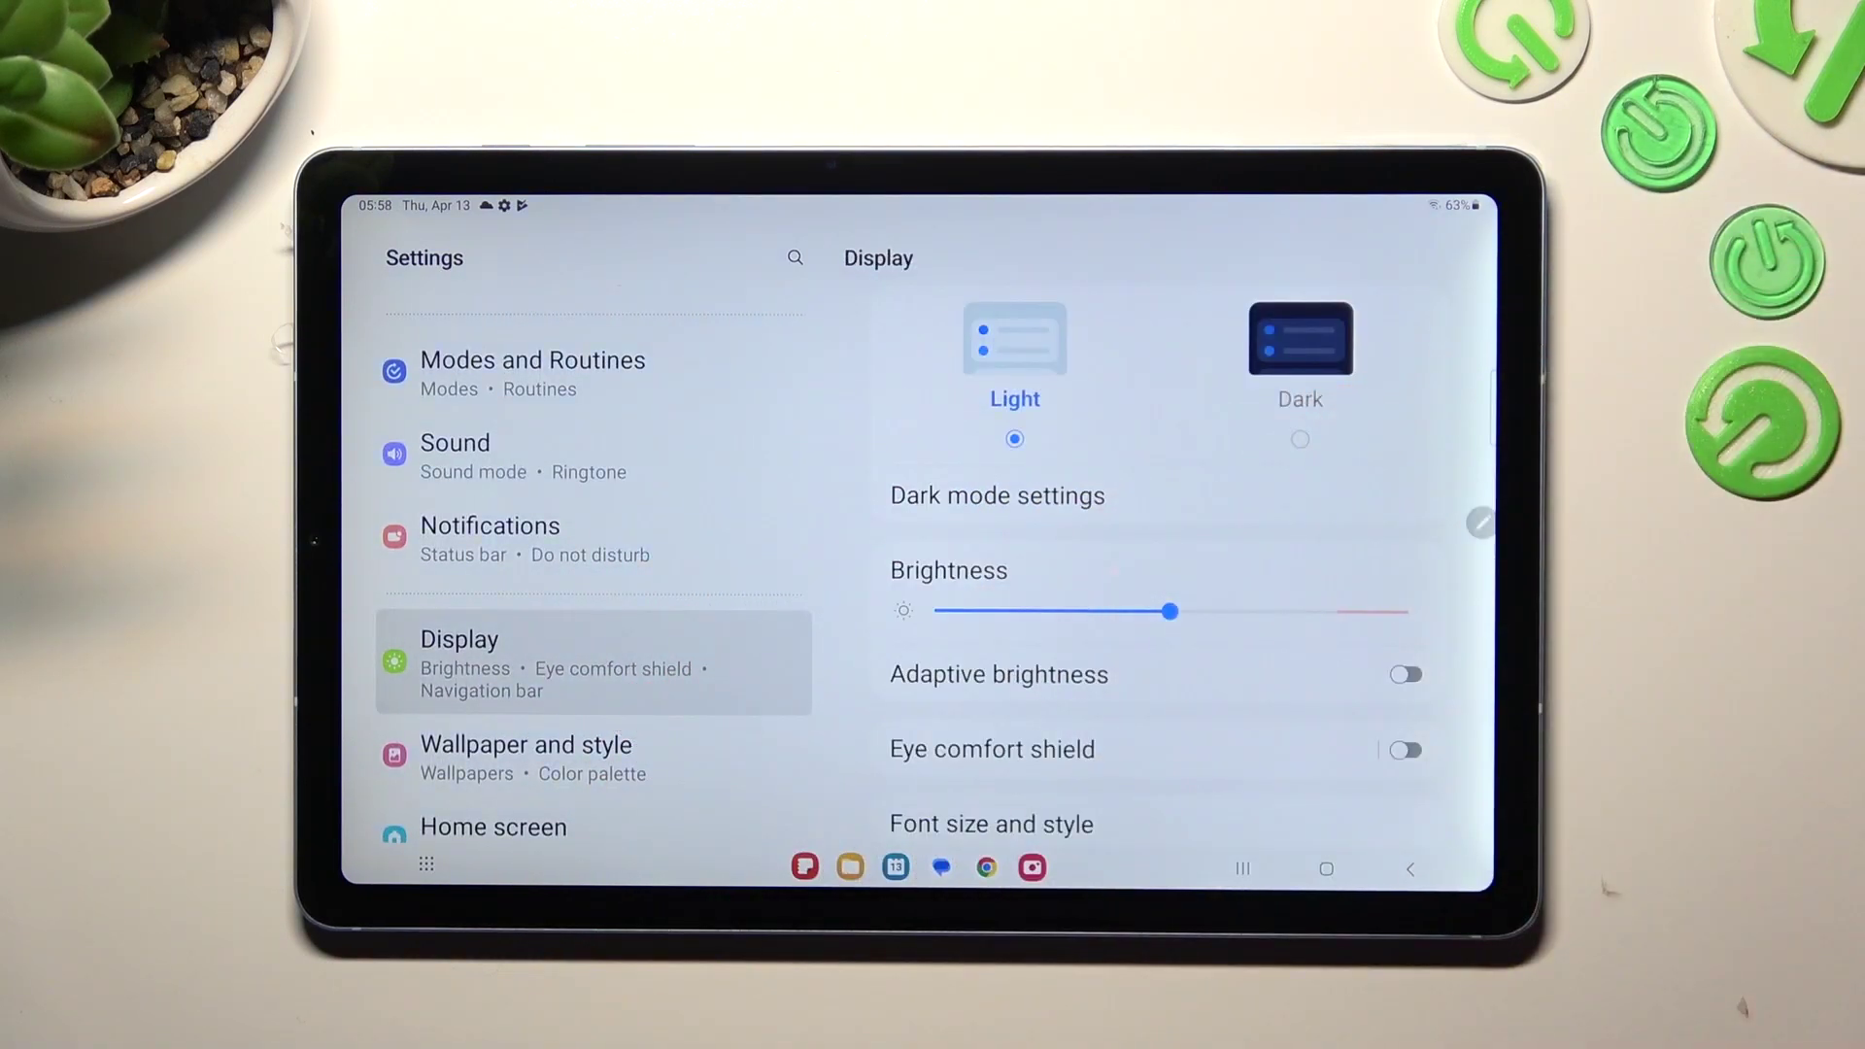
pyautogui.scroll(-2, 1355, 627)
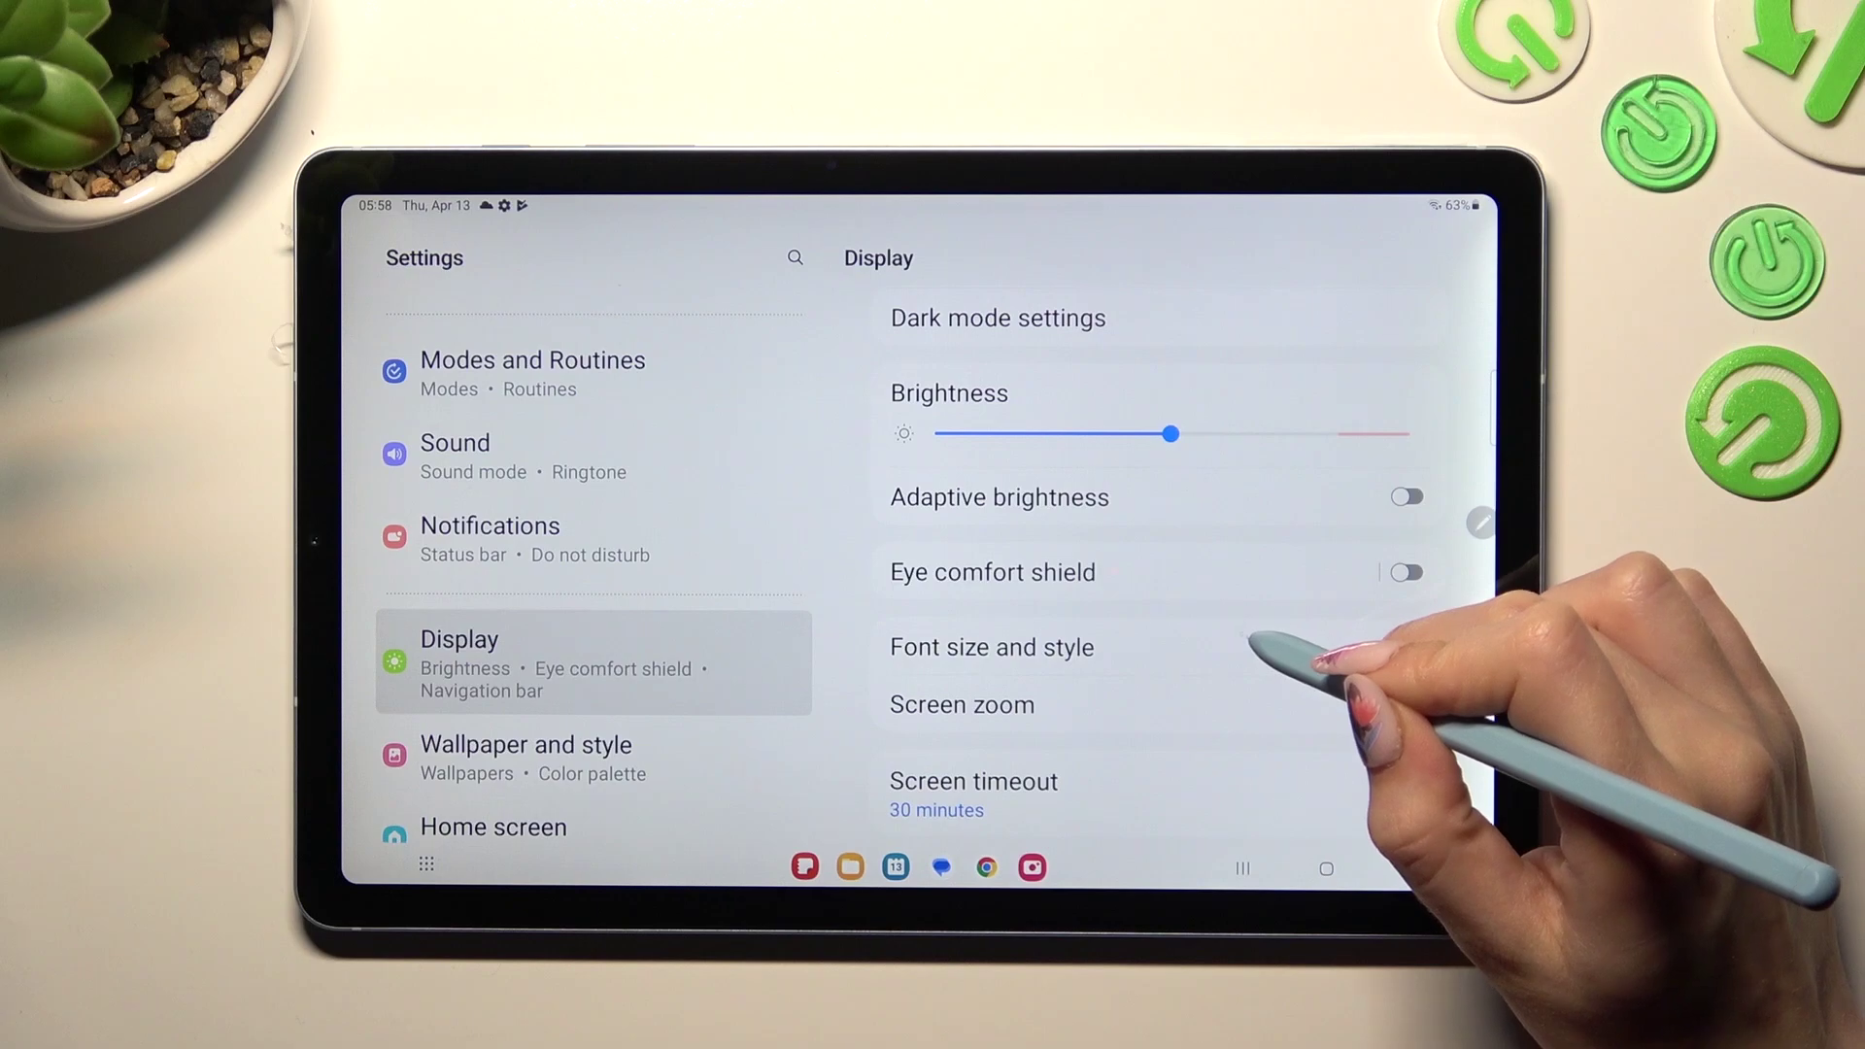
pyautogui.click(1269, 650)
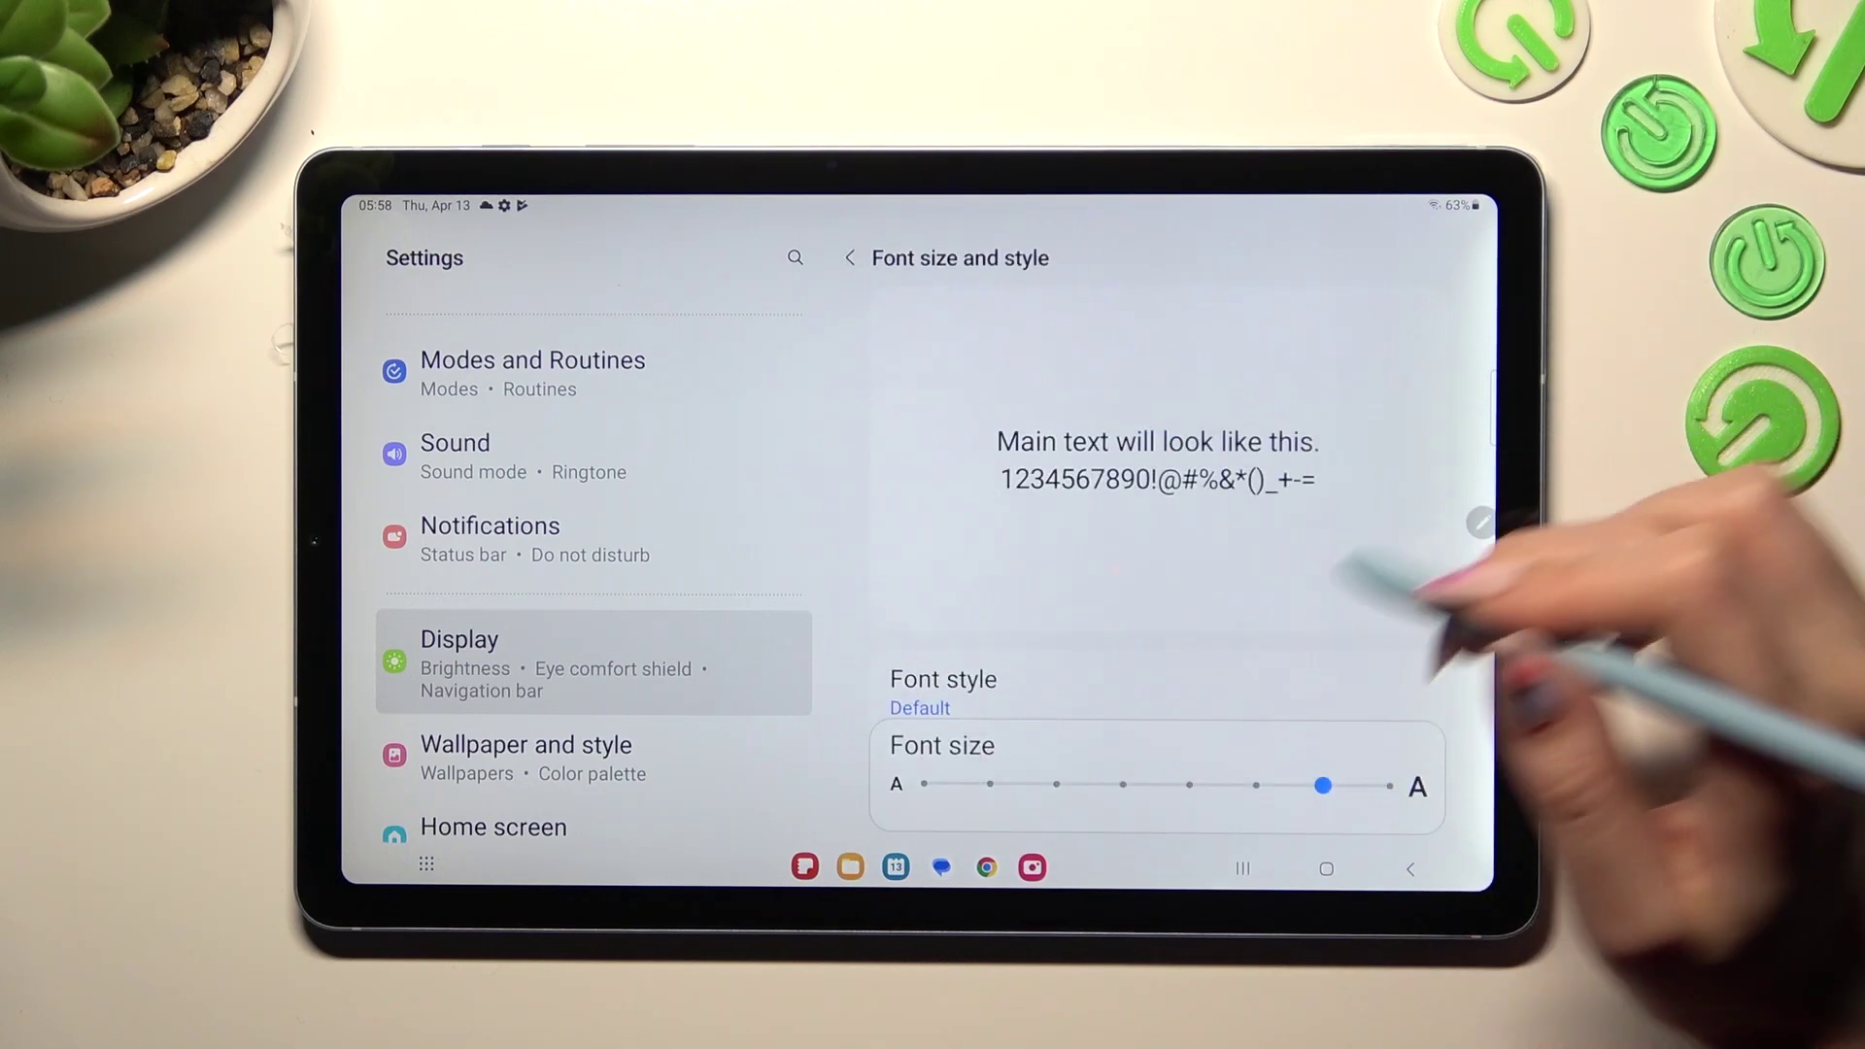
# Set the font style to Gothic Bold, then return to Display settings.
pyautogui.click(1248, 685)
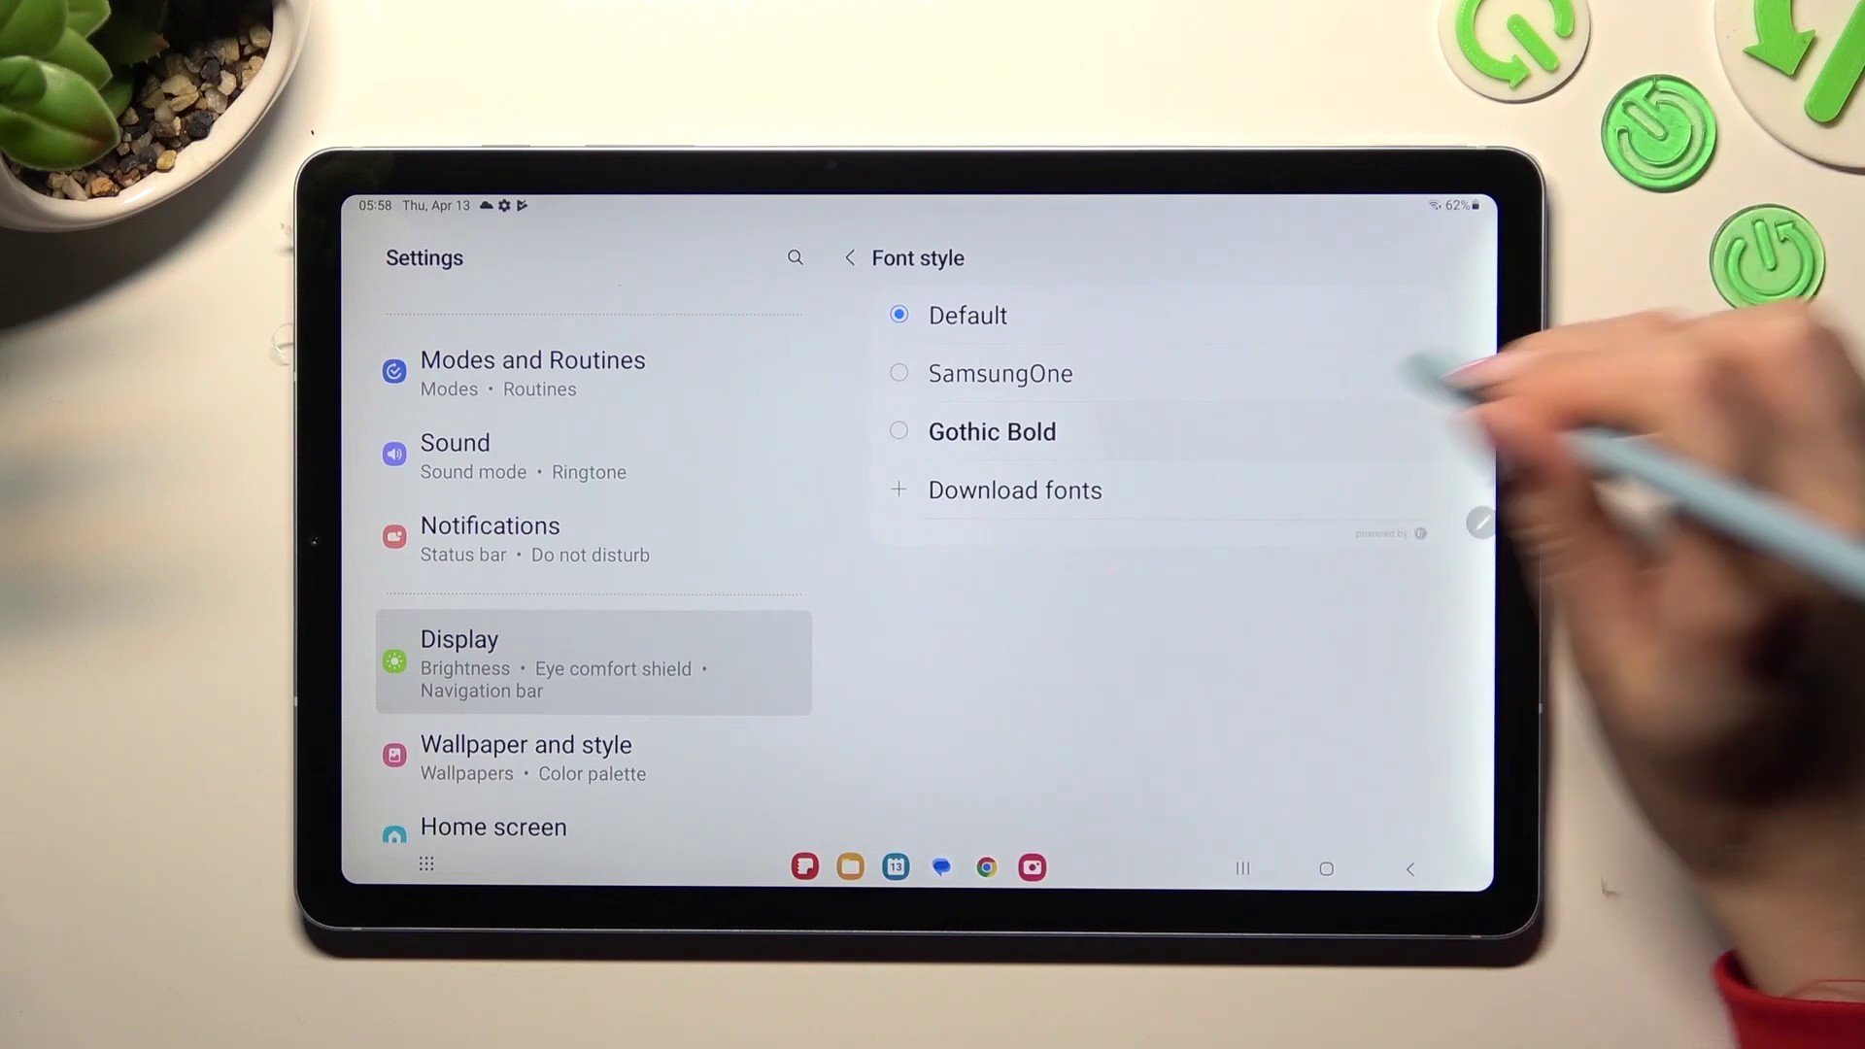
pyautogui.click(1370, 431)
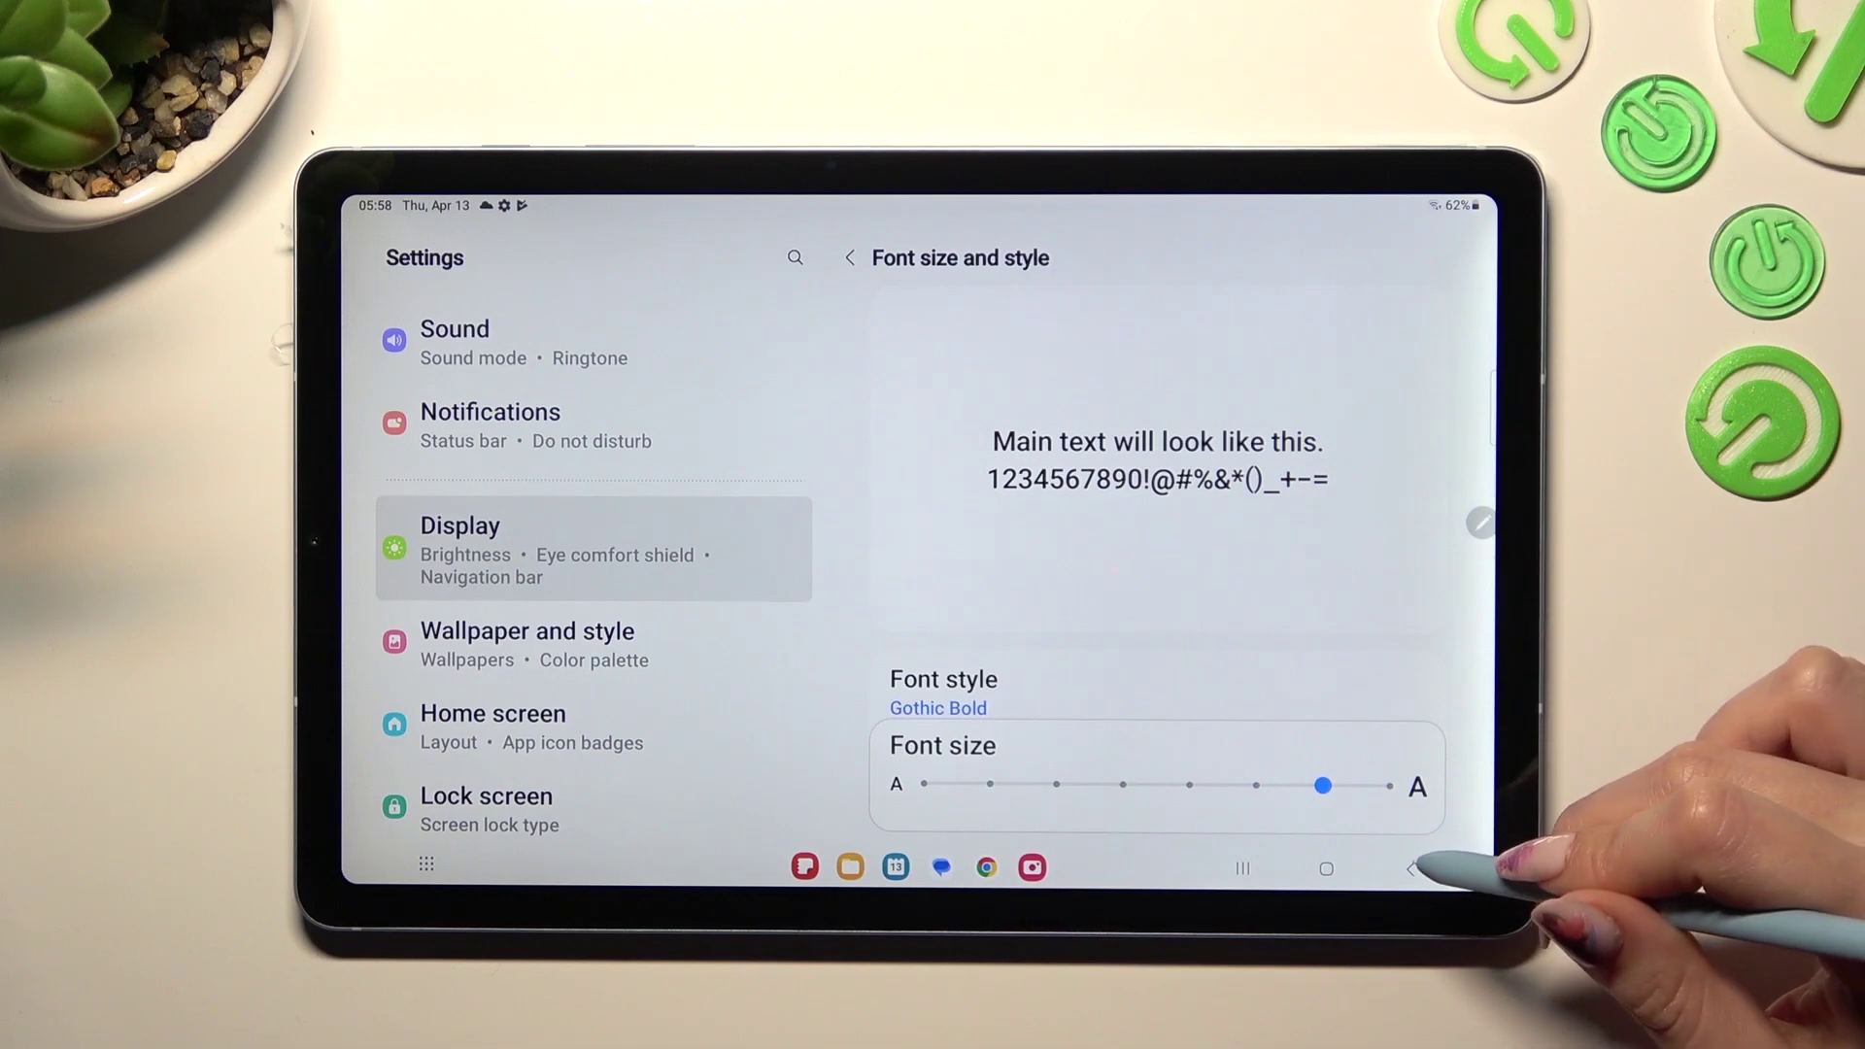
pyautogui.click(1409, 868)
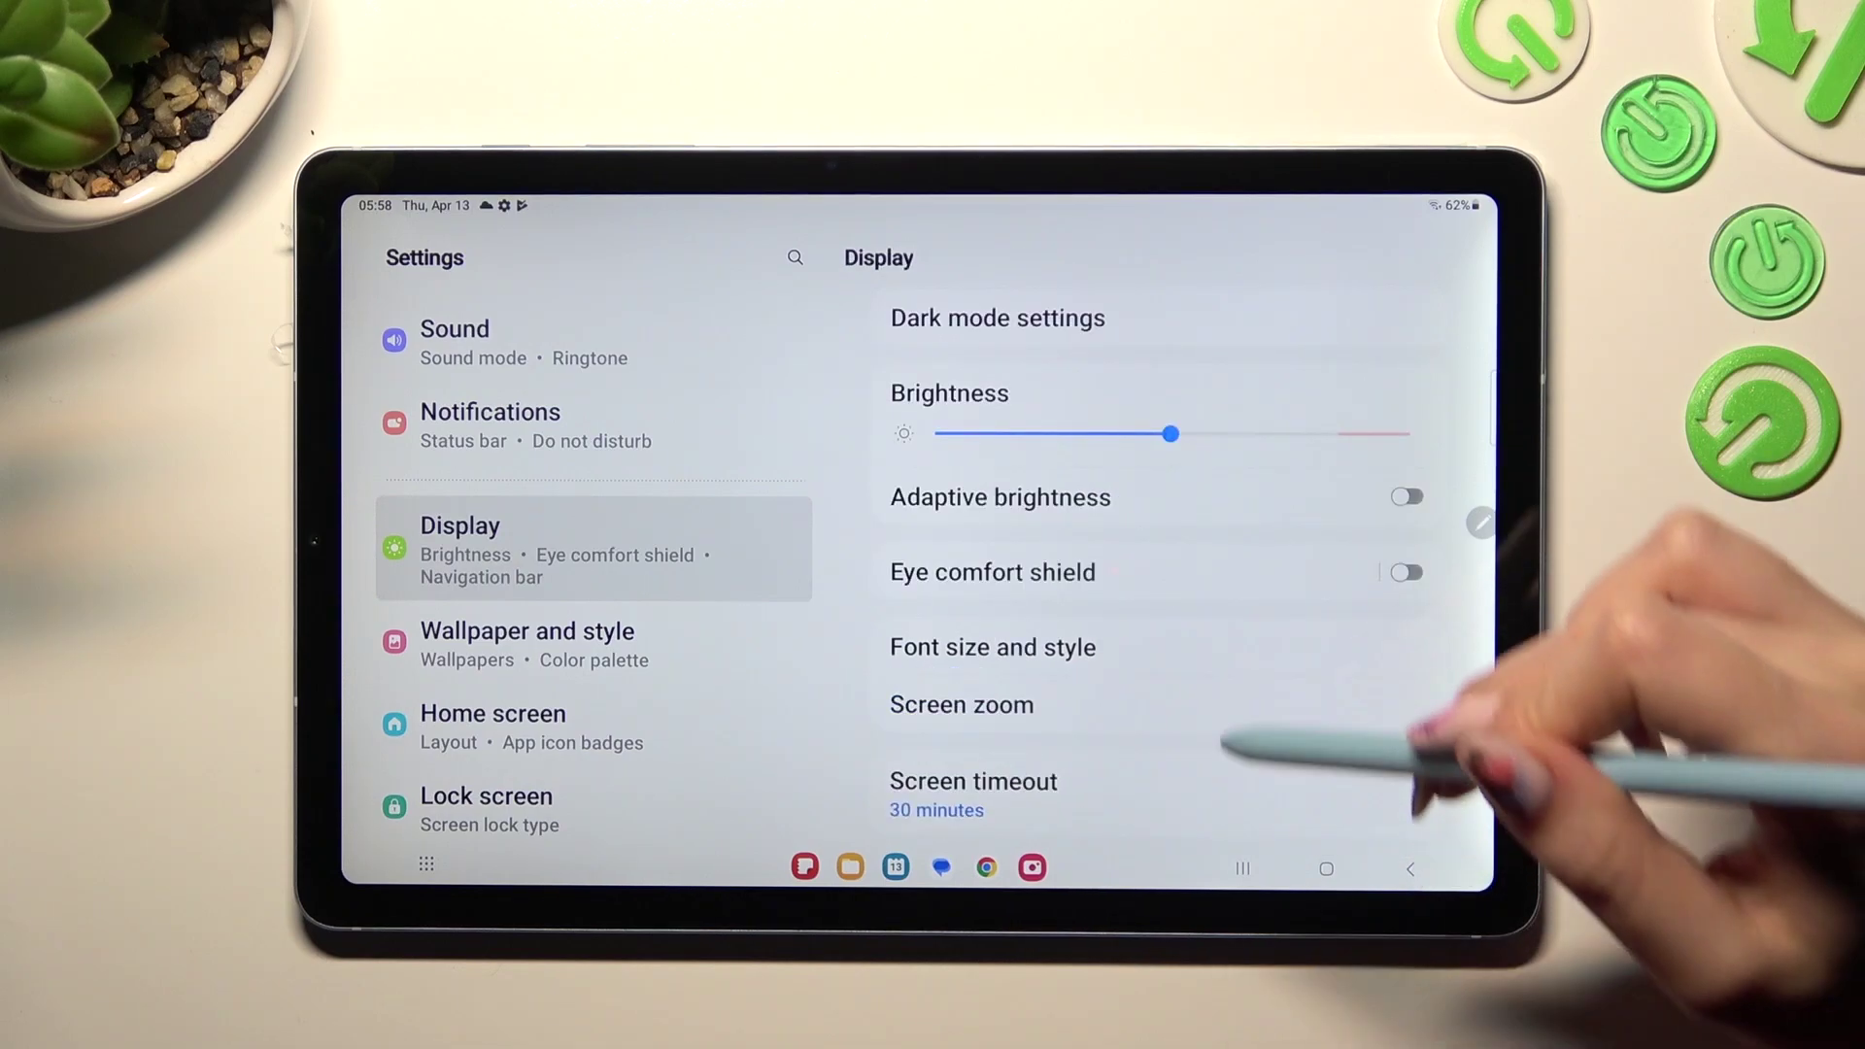
pyautogui.scroll(-10, 1399, 657)
pyautogui.scroll(10, 1311, 583)
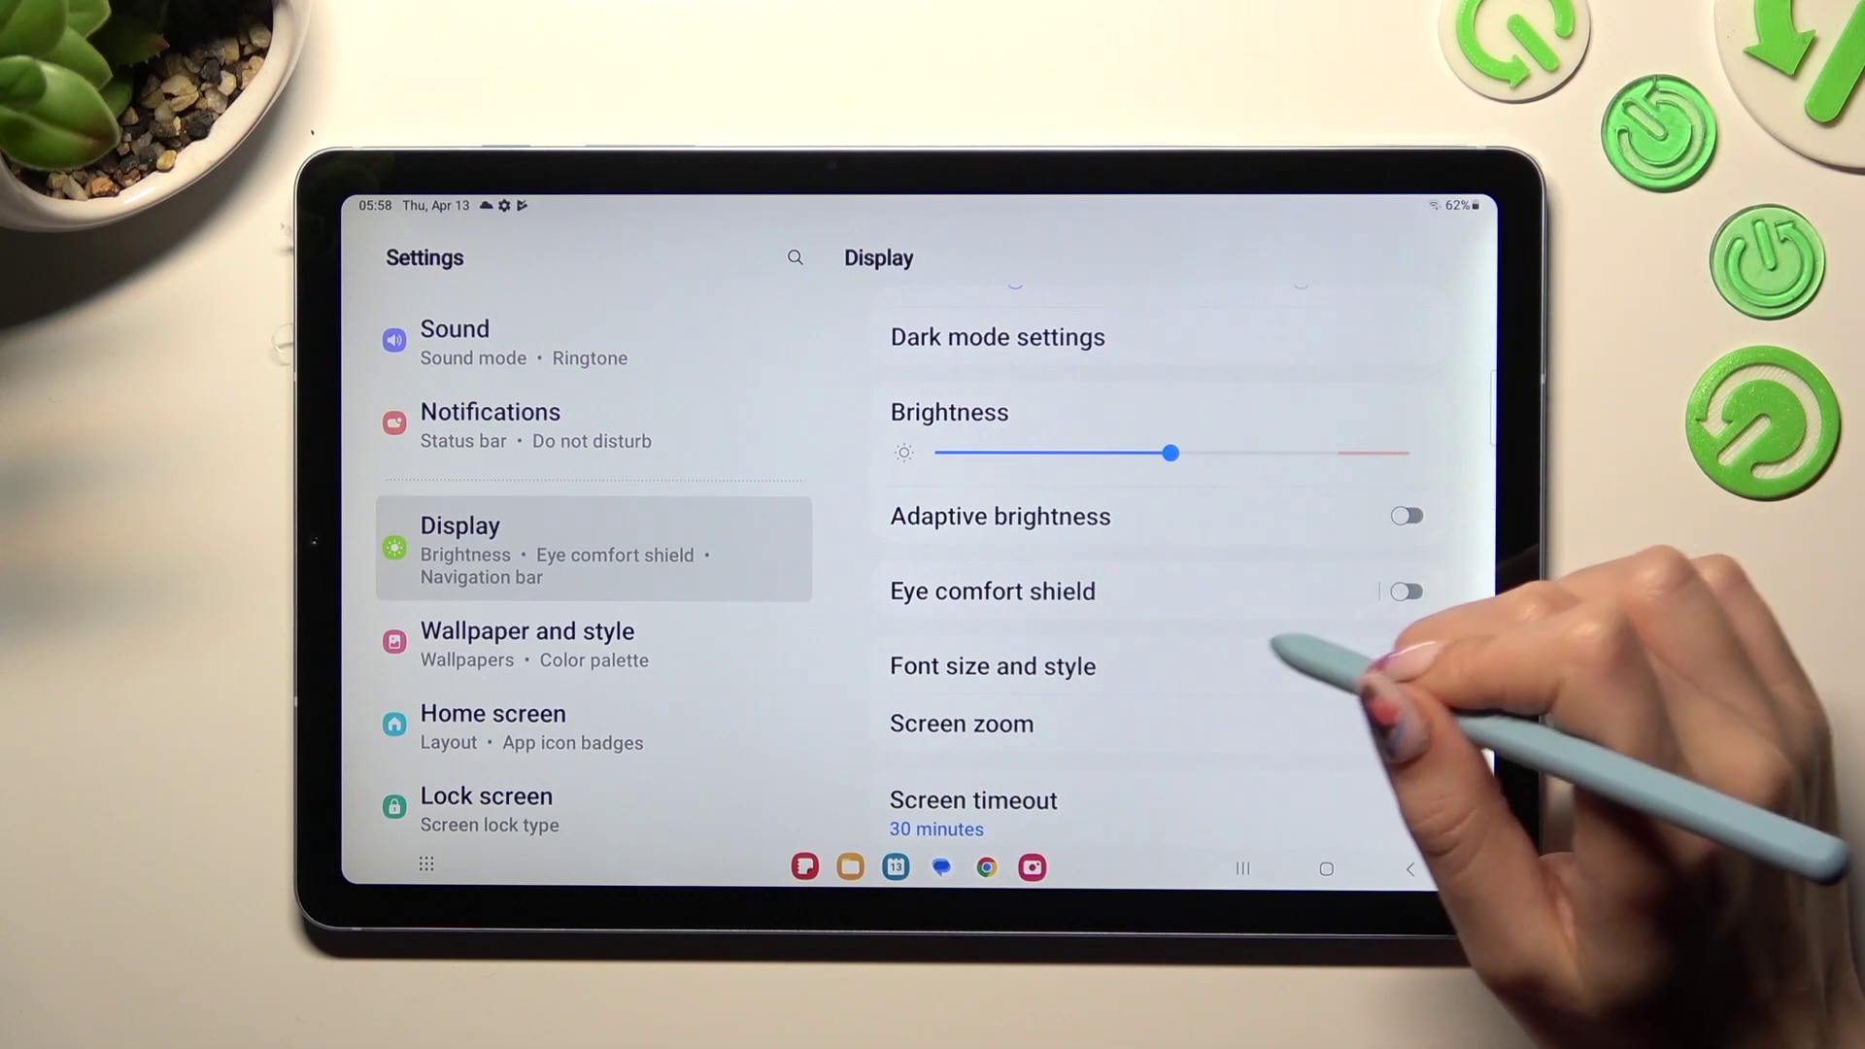
# Go to Font size and style > Font style > Download fonts in Galaxy Store.
pyautogui.click(1296, 665)
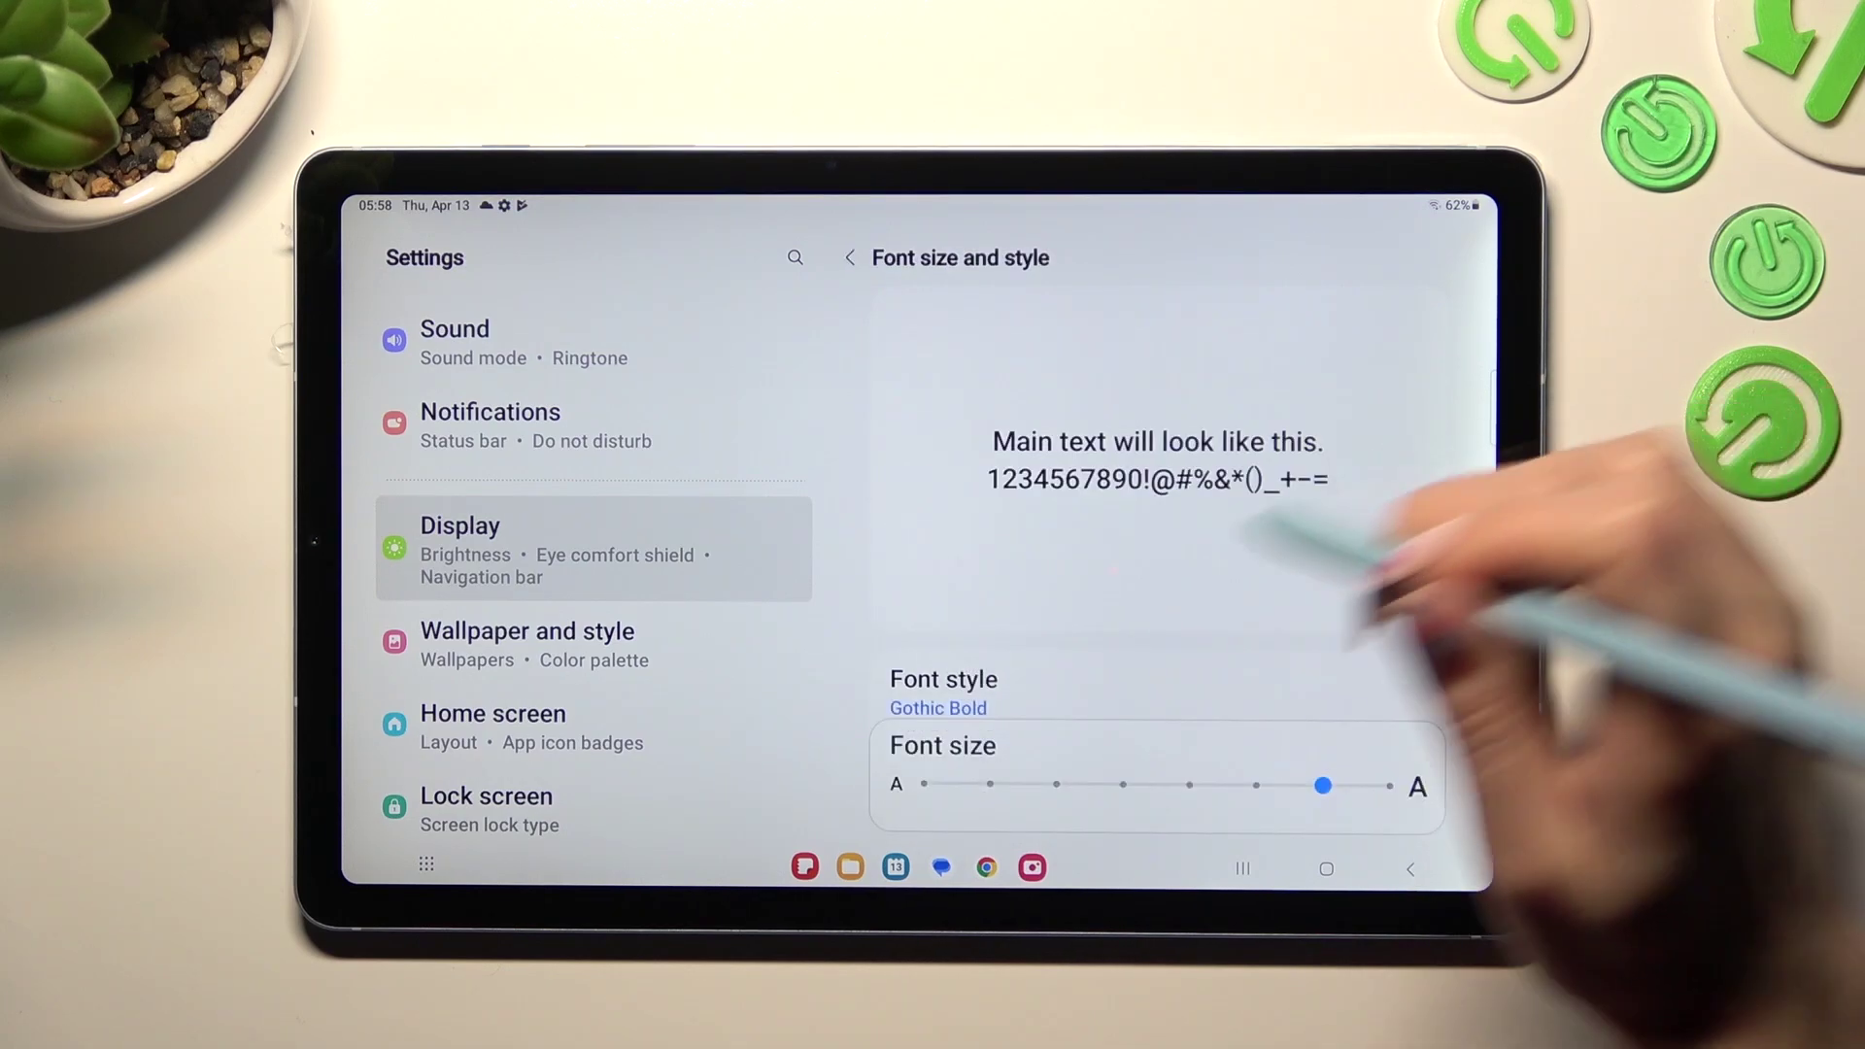
pyautogui.click(944, 693)
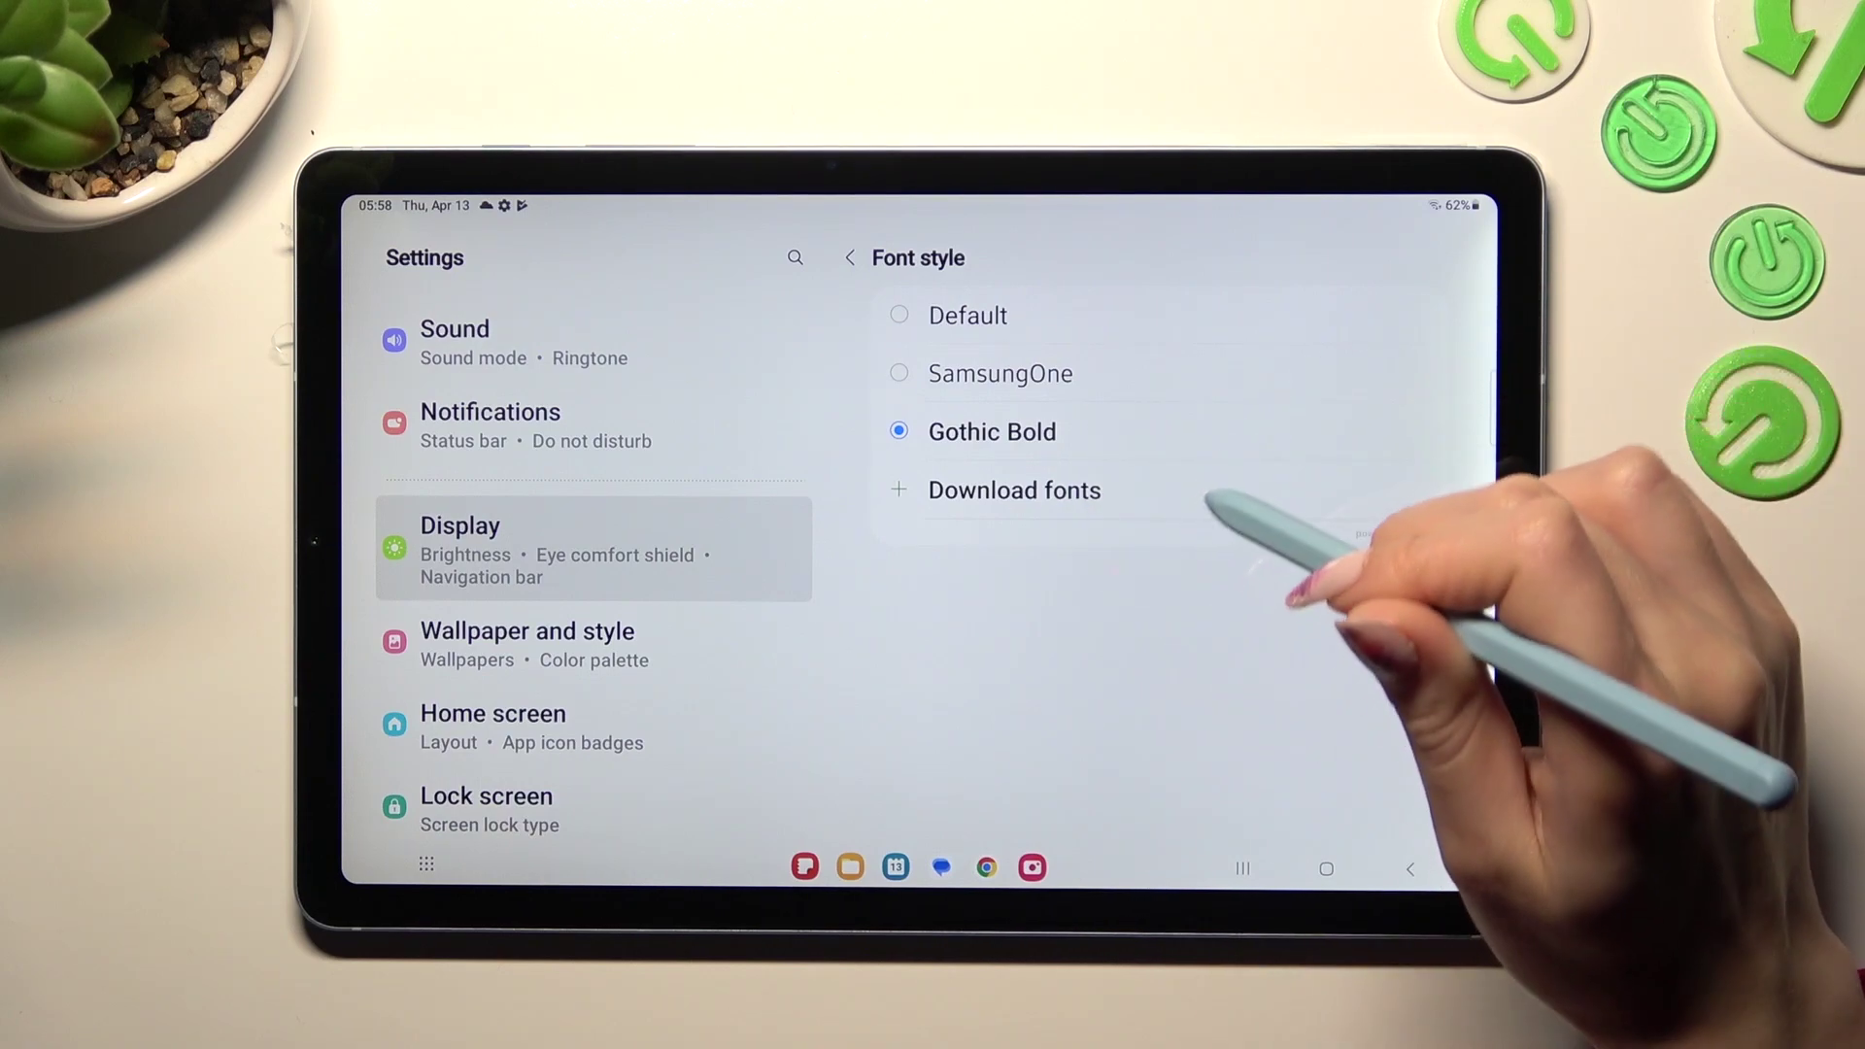
pyautogui.click(1209, 496)
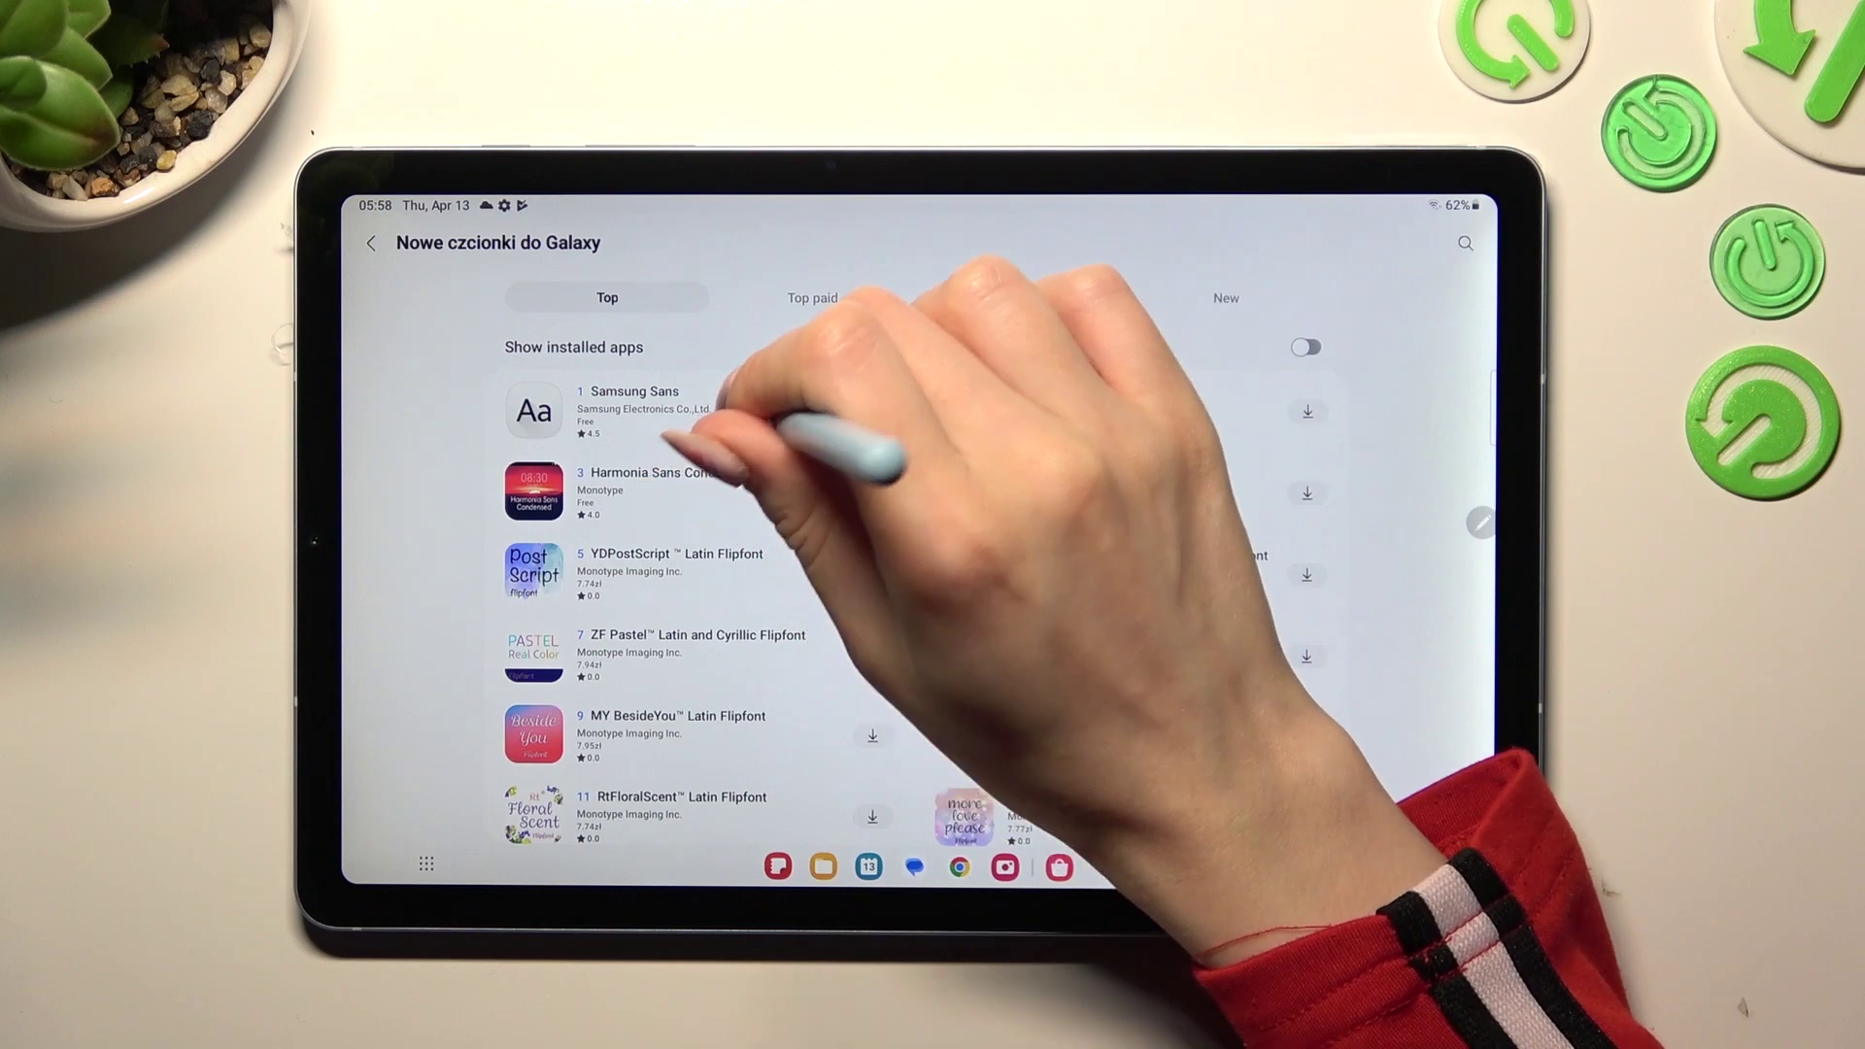
# Install Samsung Sans from its Galaxy Store page and return to the Font style list.
pyautogui.click(700, 411)
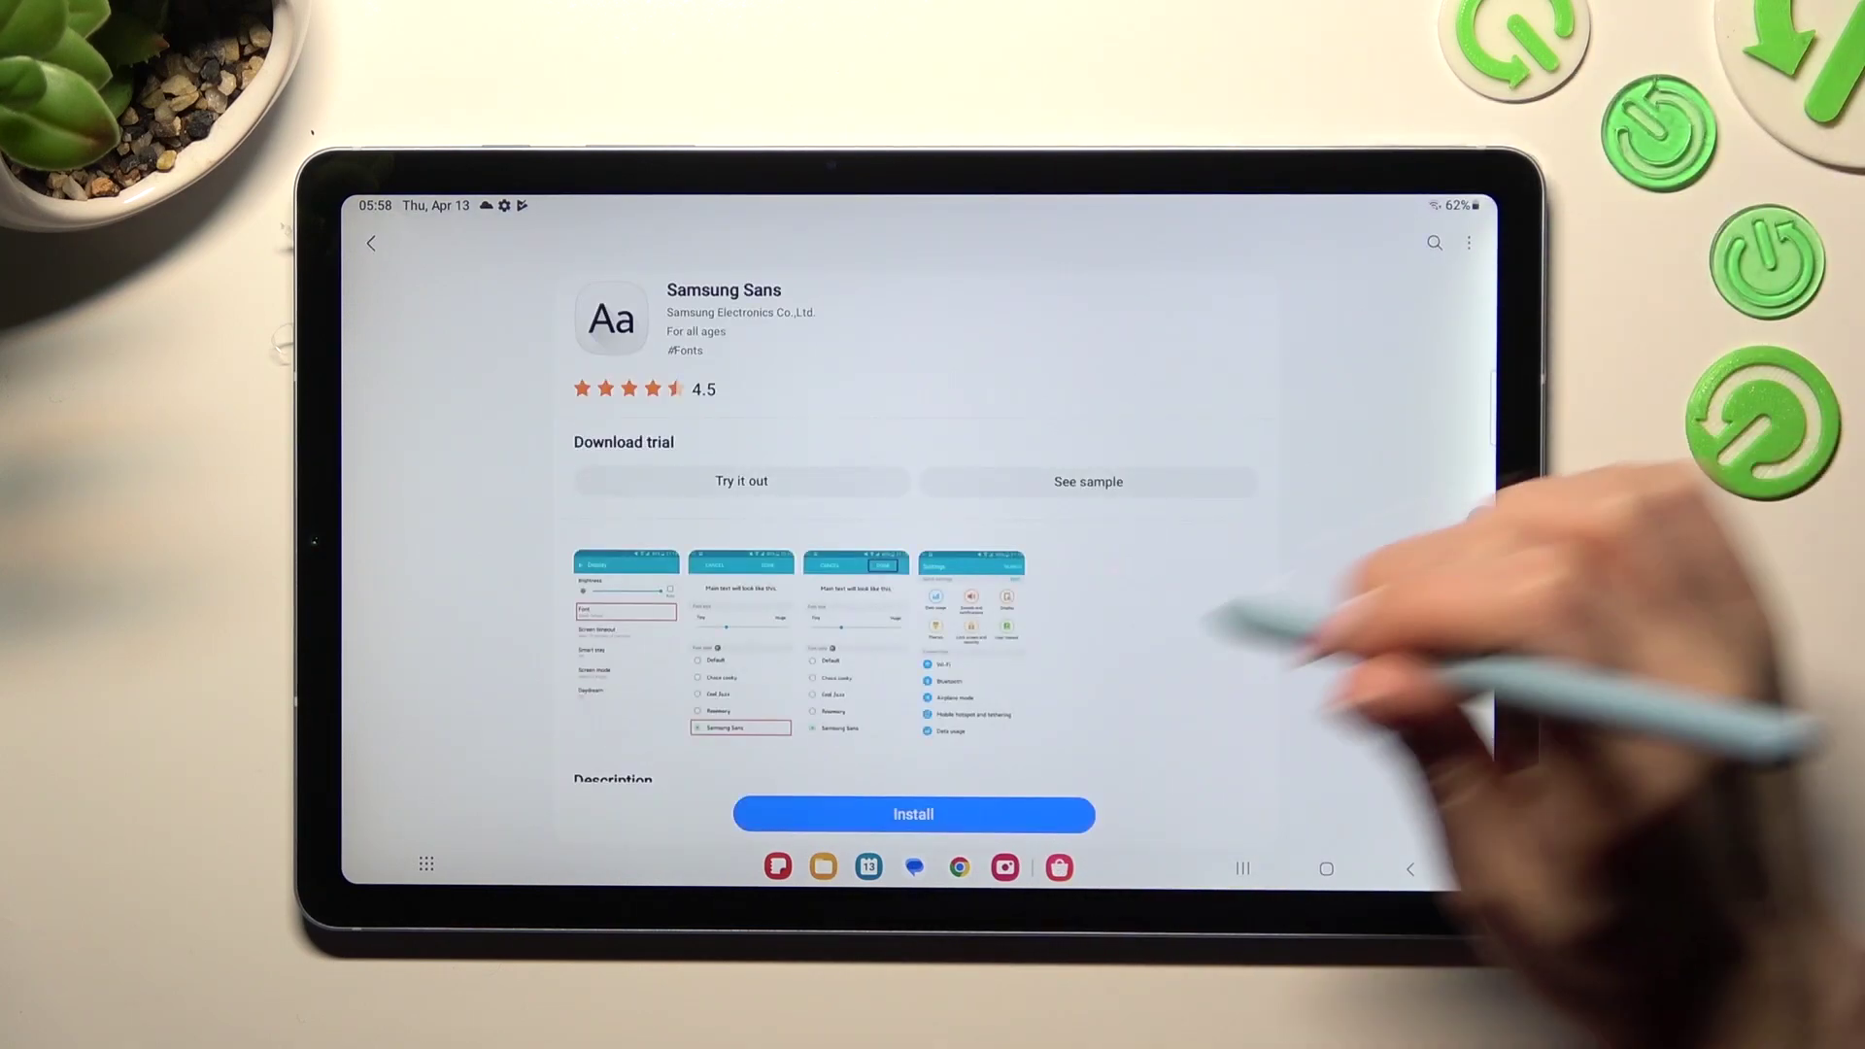
pyautogui.click(1019, 813)
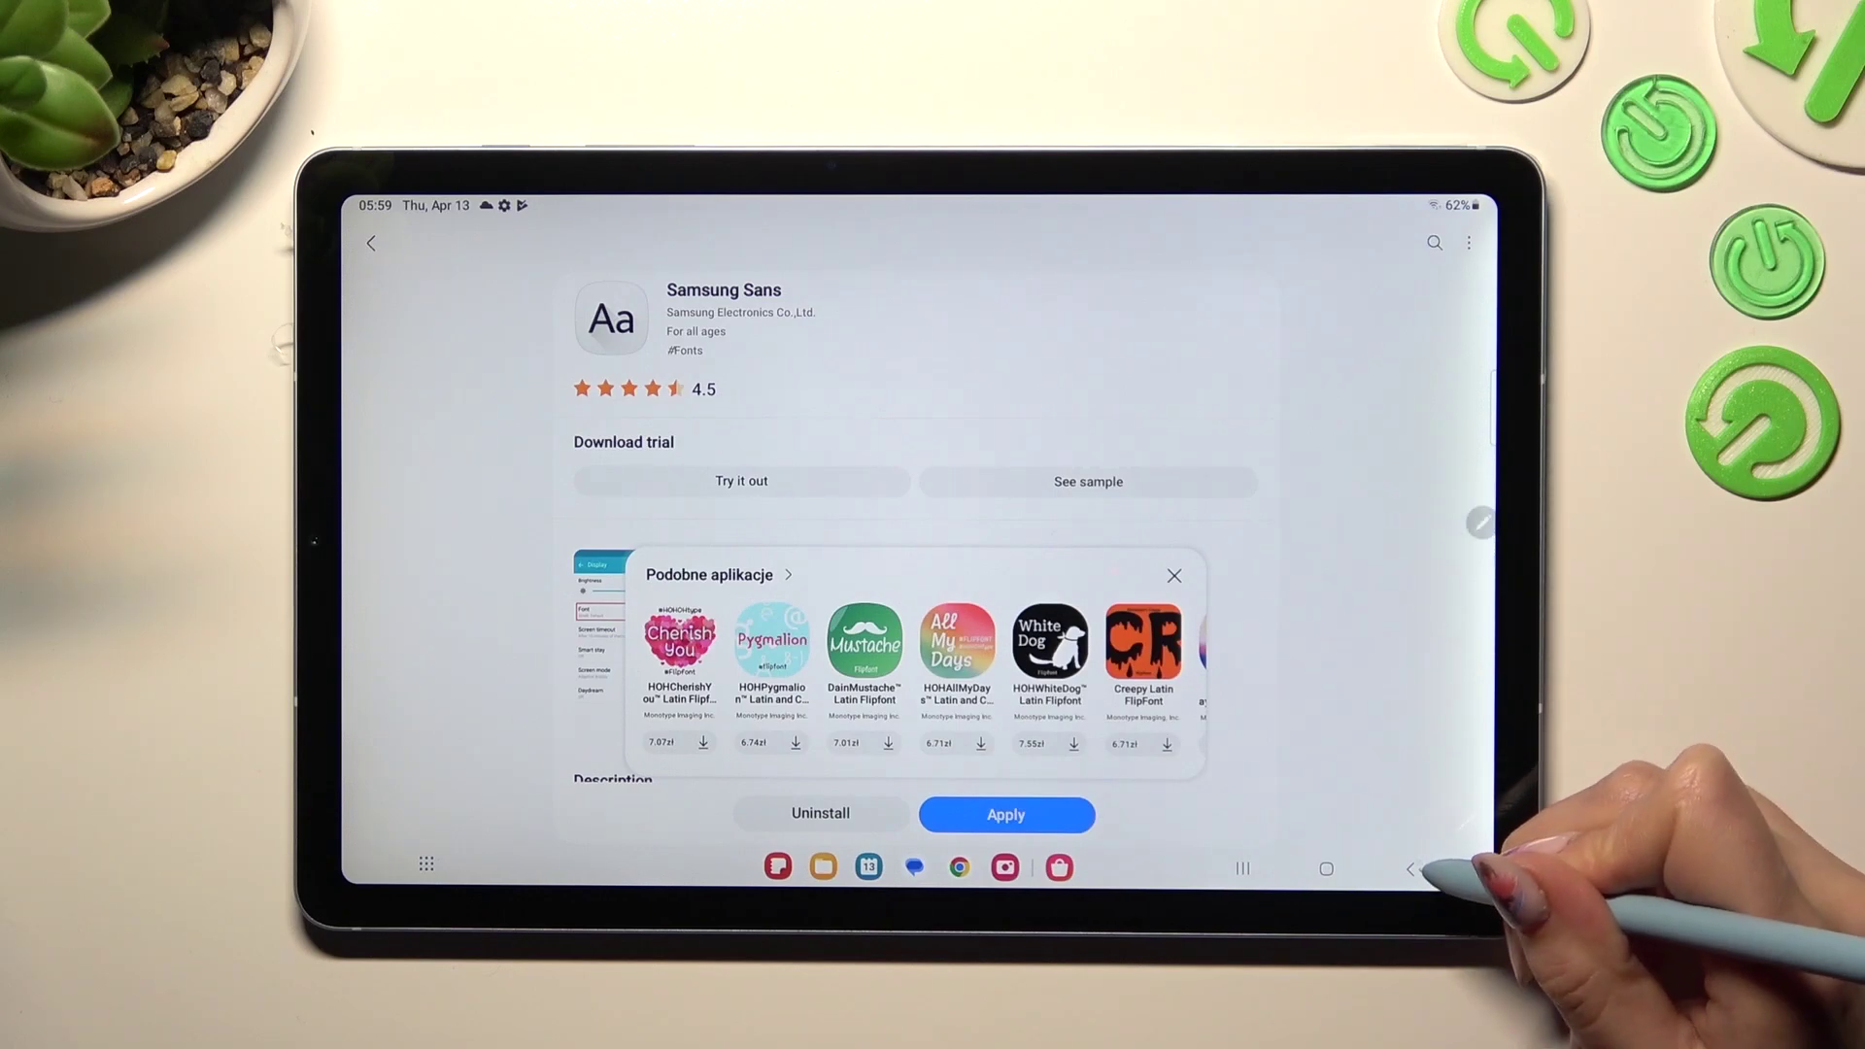
pyautogui.click(1410, 868)
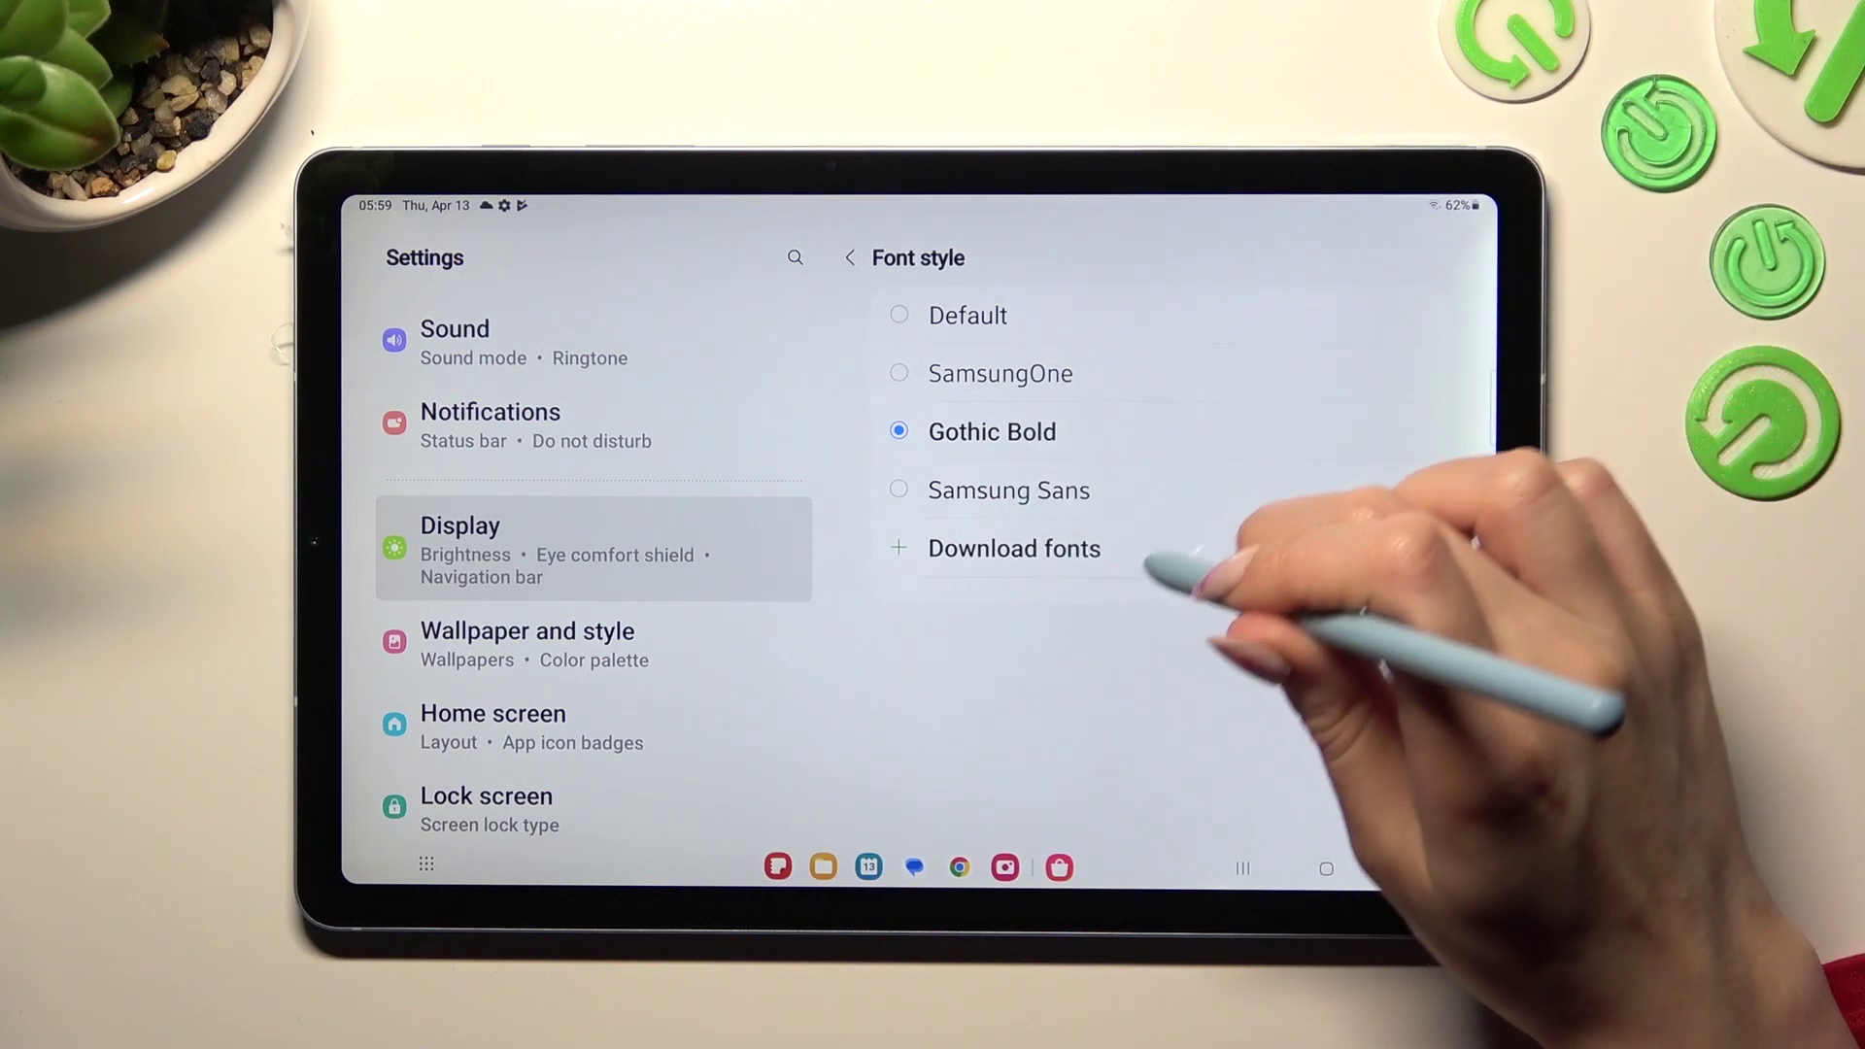
# Apply Samsung Sans, then Default, and finally SamsungOne as the font style.
pyautogui.click(1108, 491)
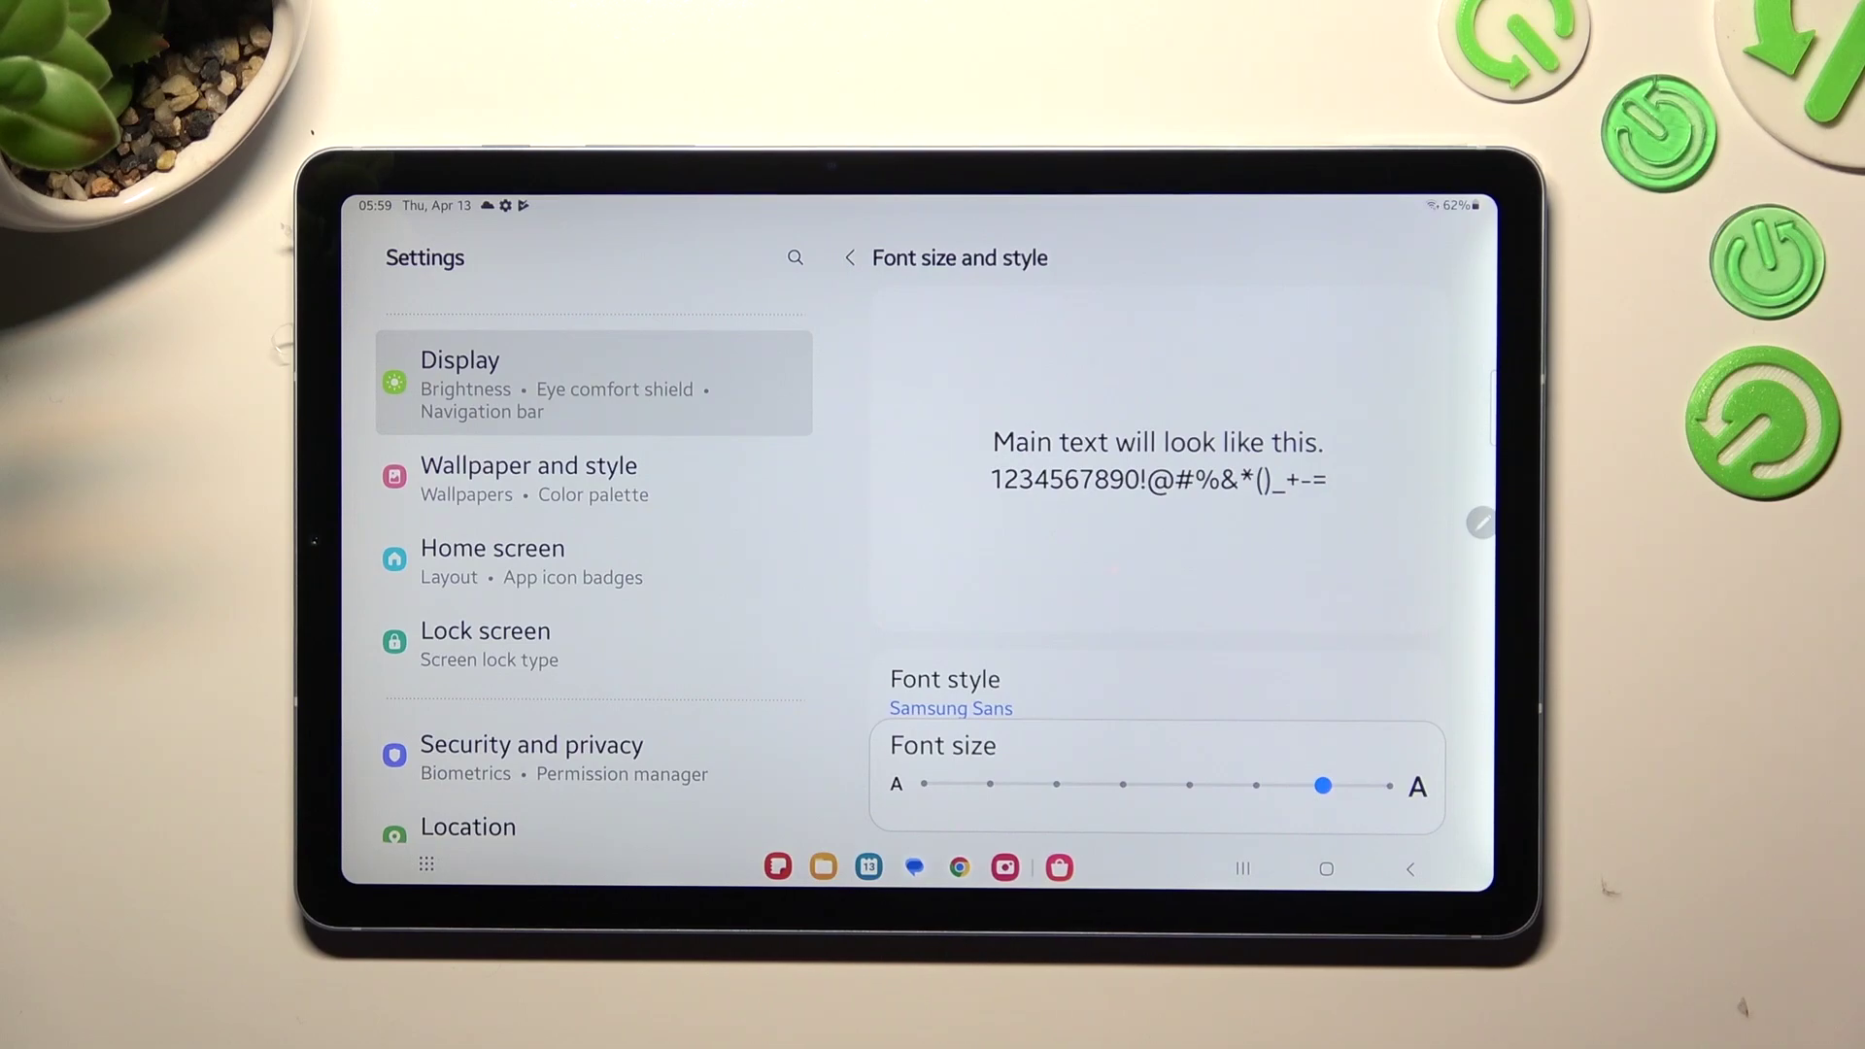
pyautogui.click(1122, 684)
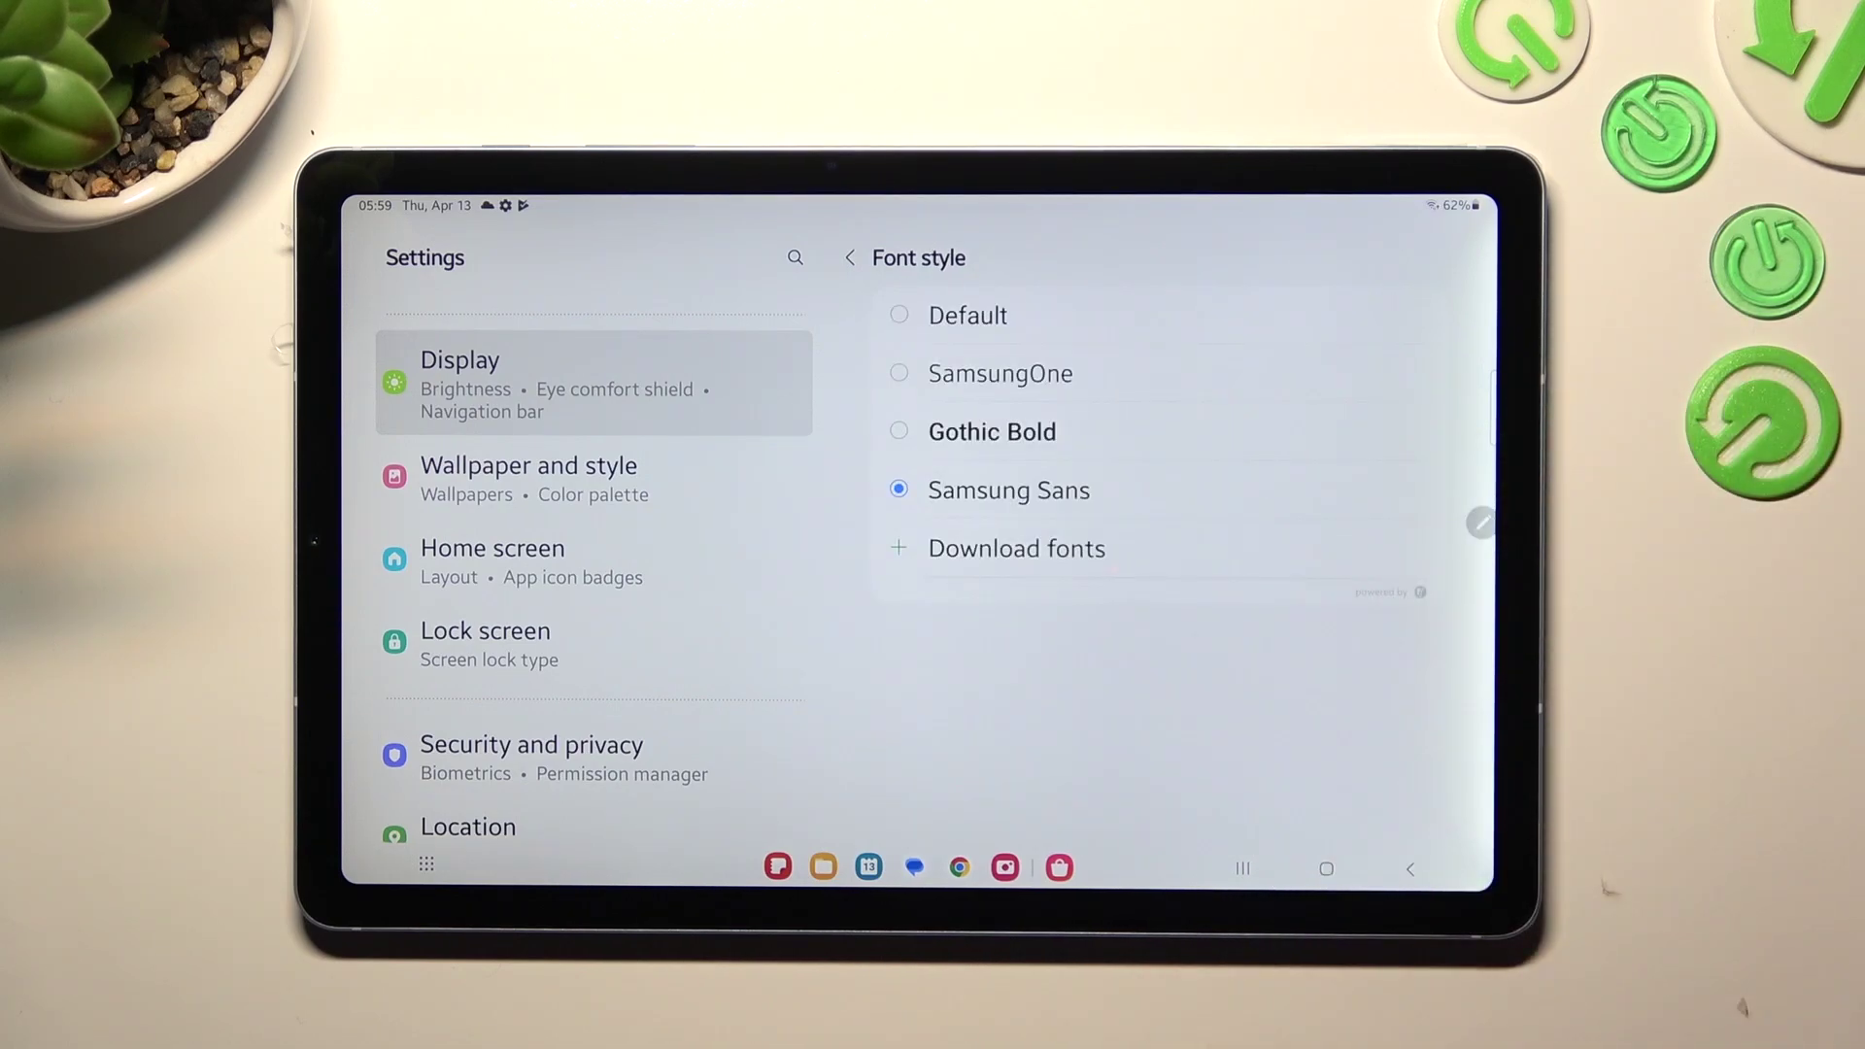
pyautogui.click(1107, 315)
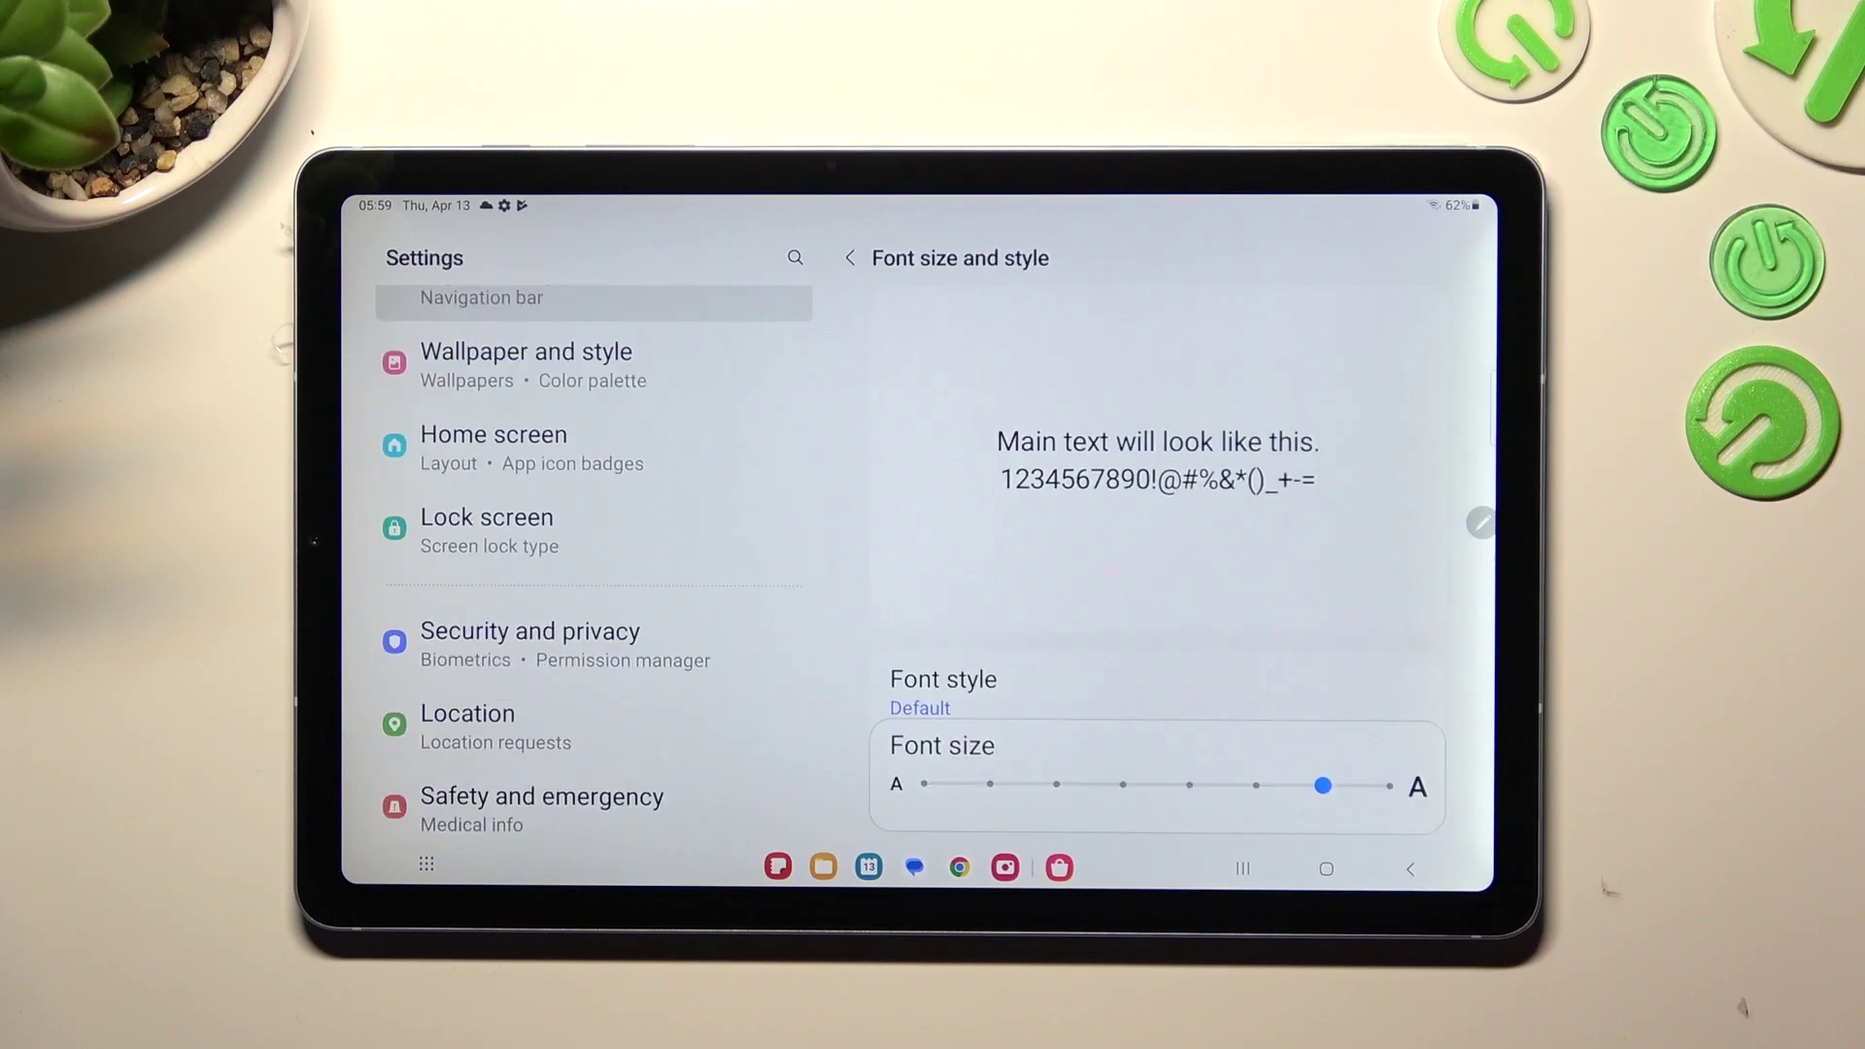
pyautogui.click(1122, 686)
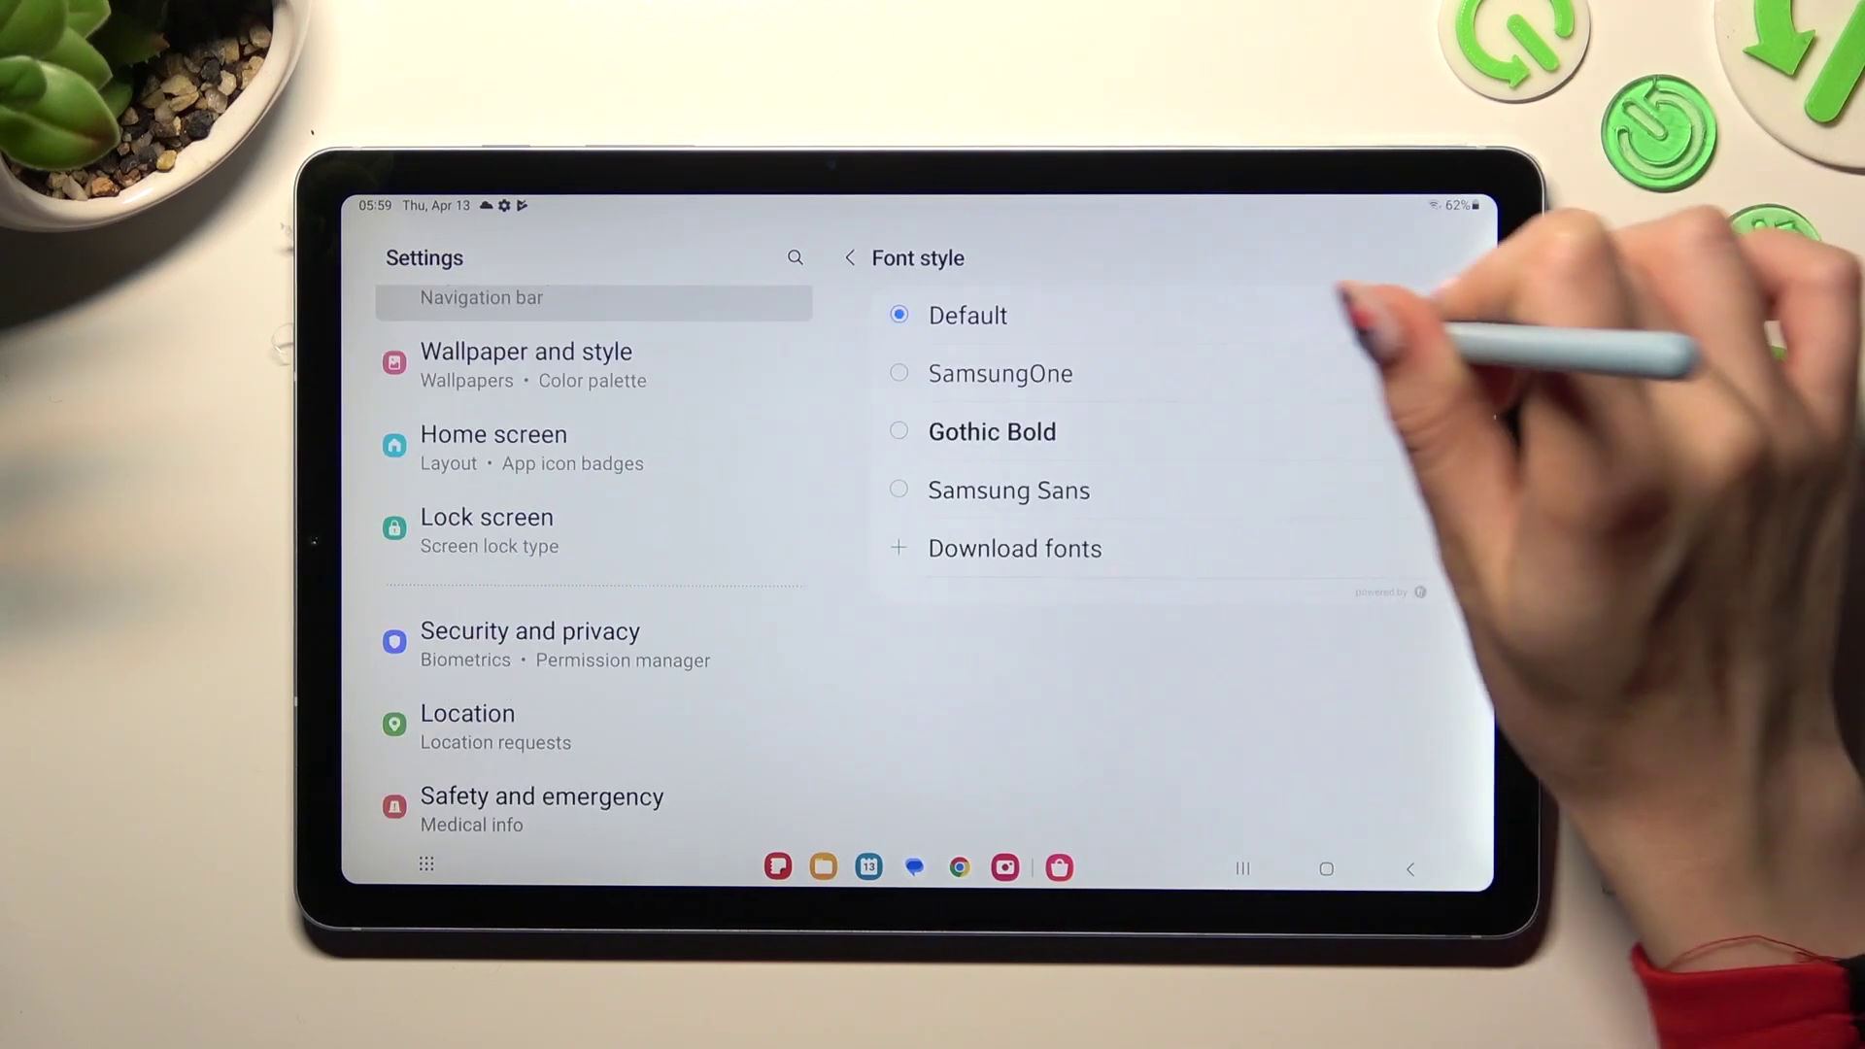
pyautogui.click(1355, 373)
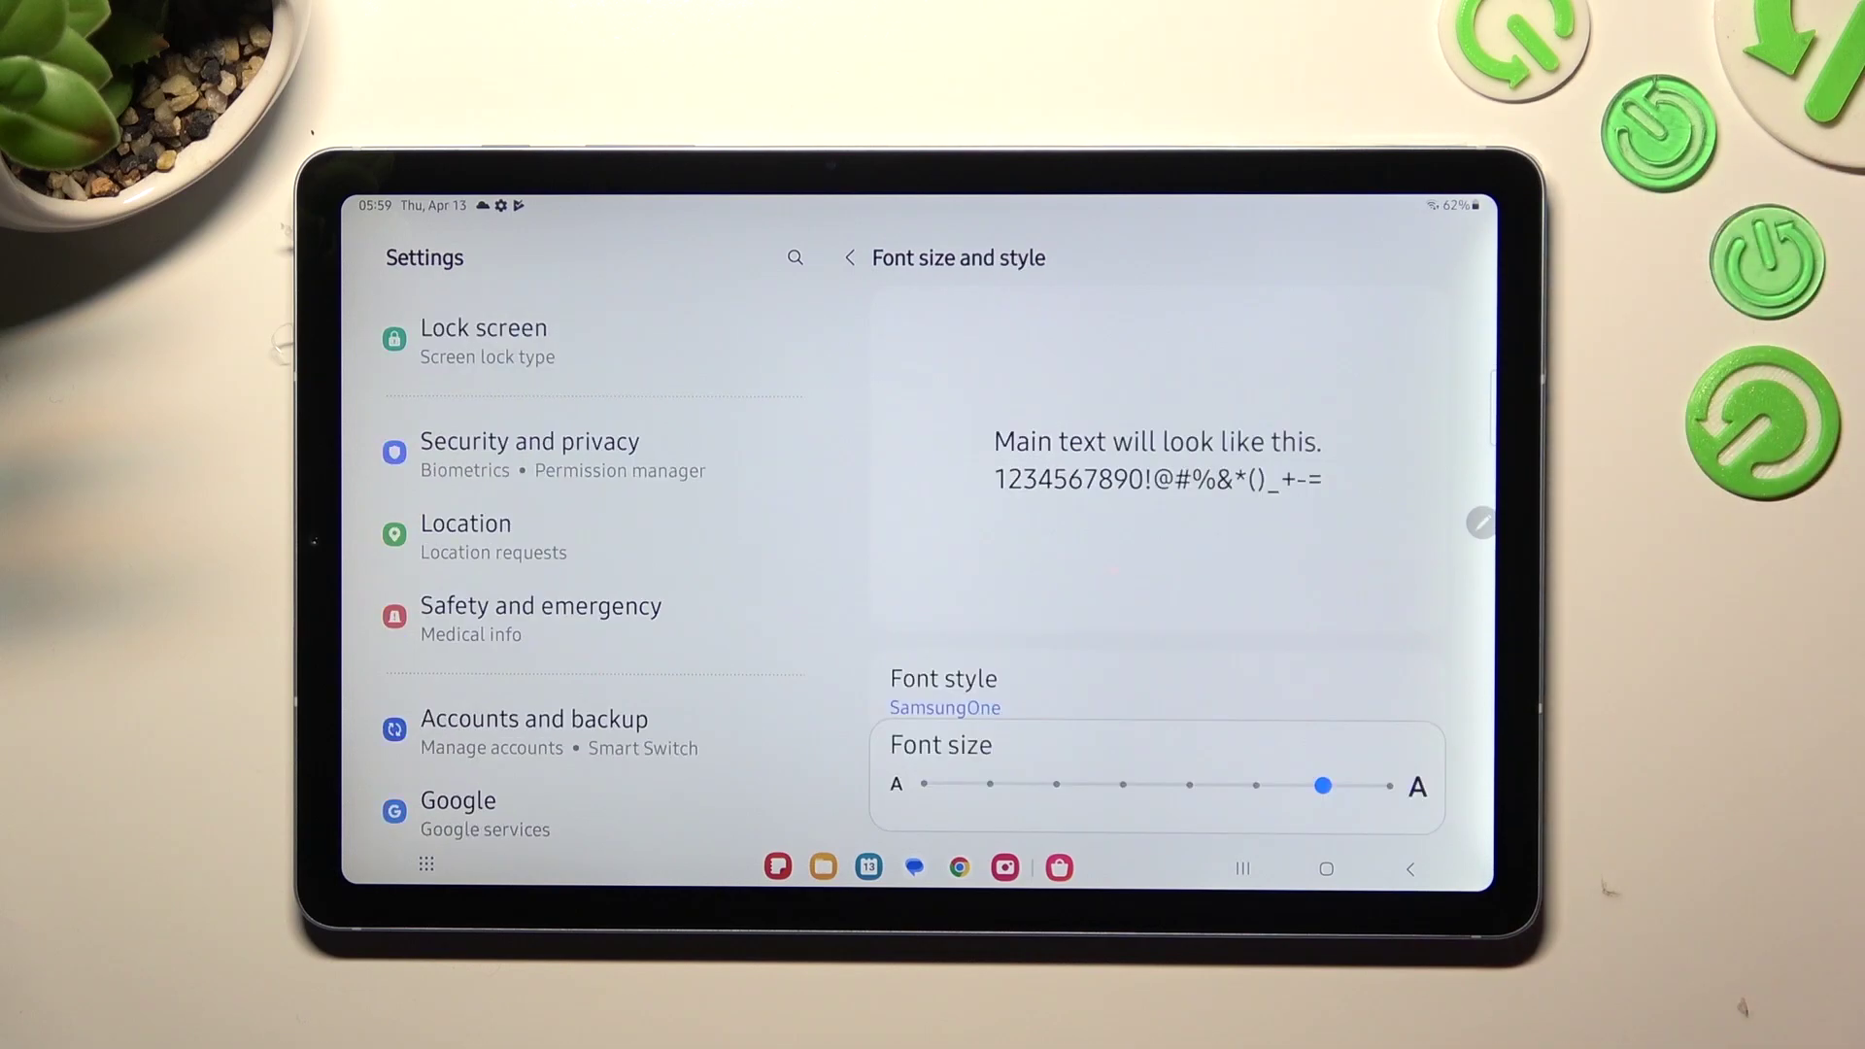
pyautogui.click(1020, 682)
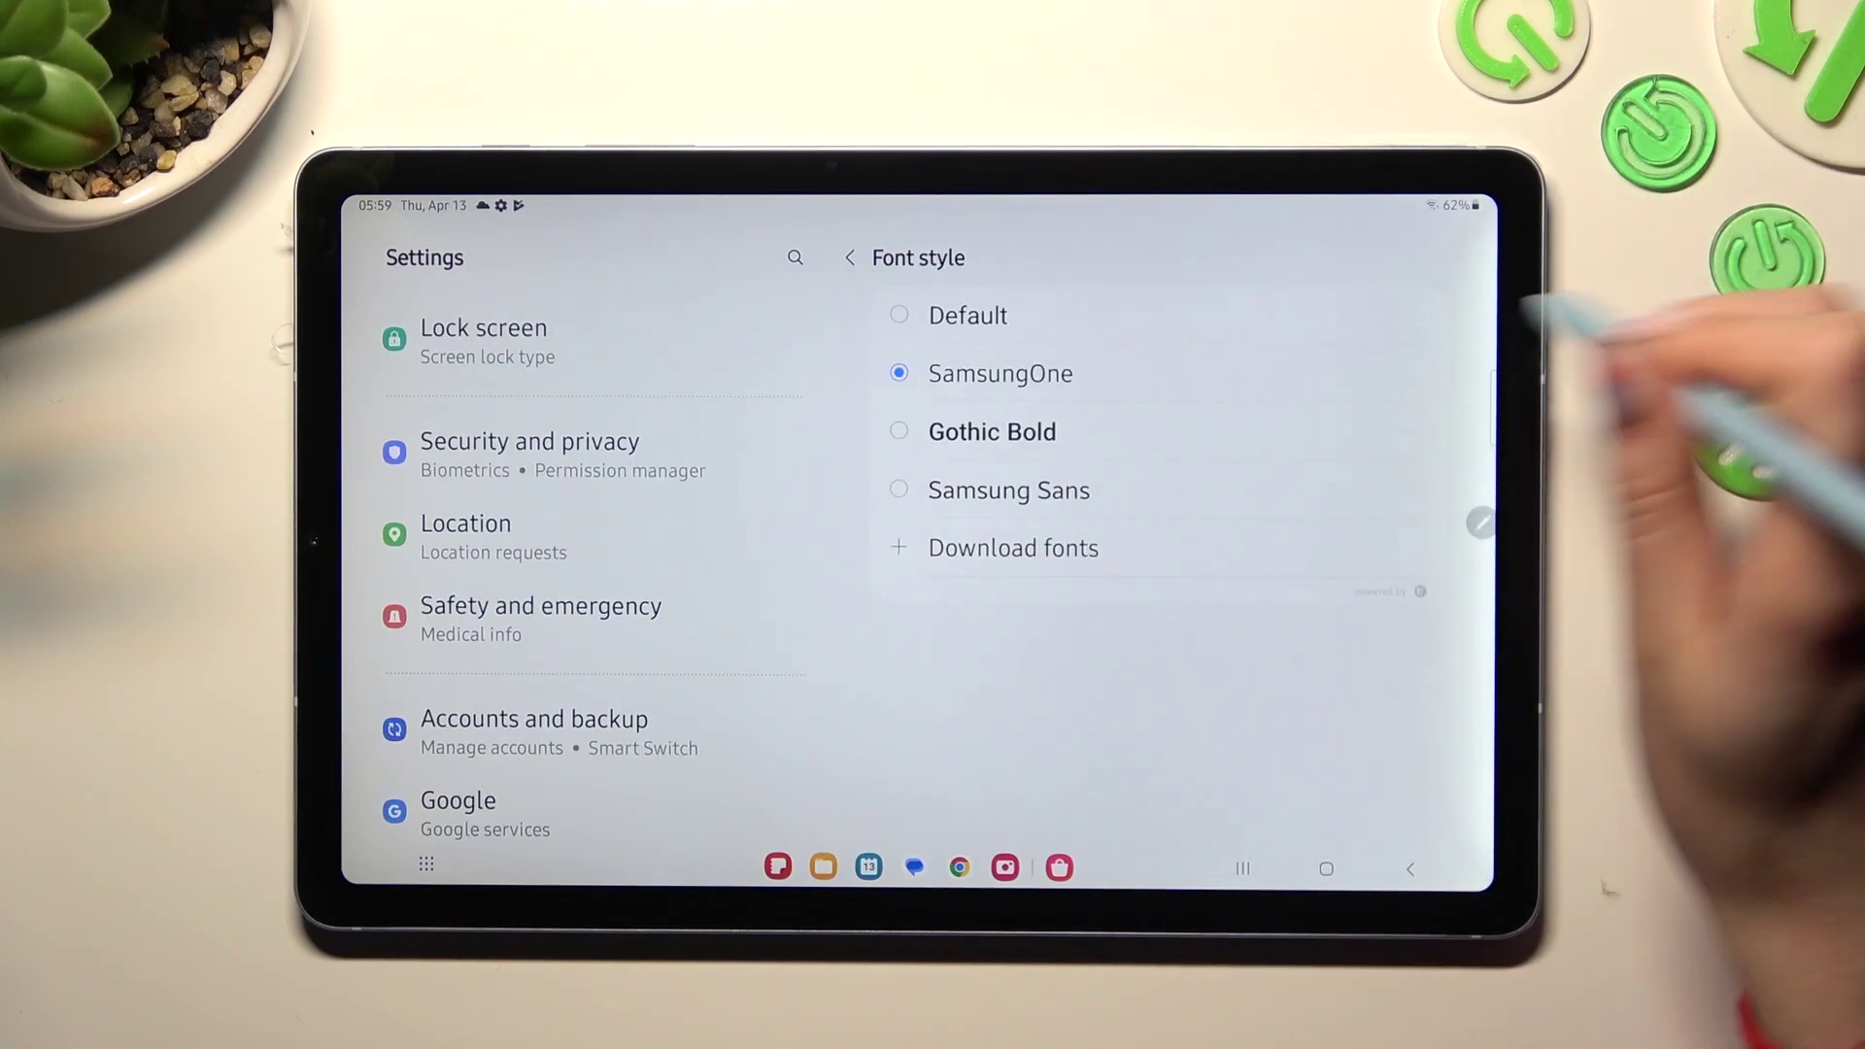